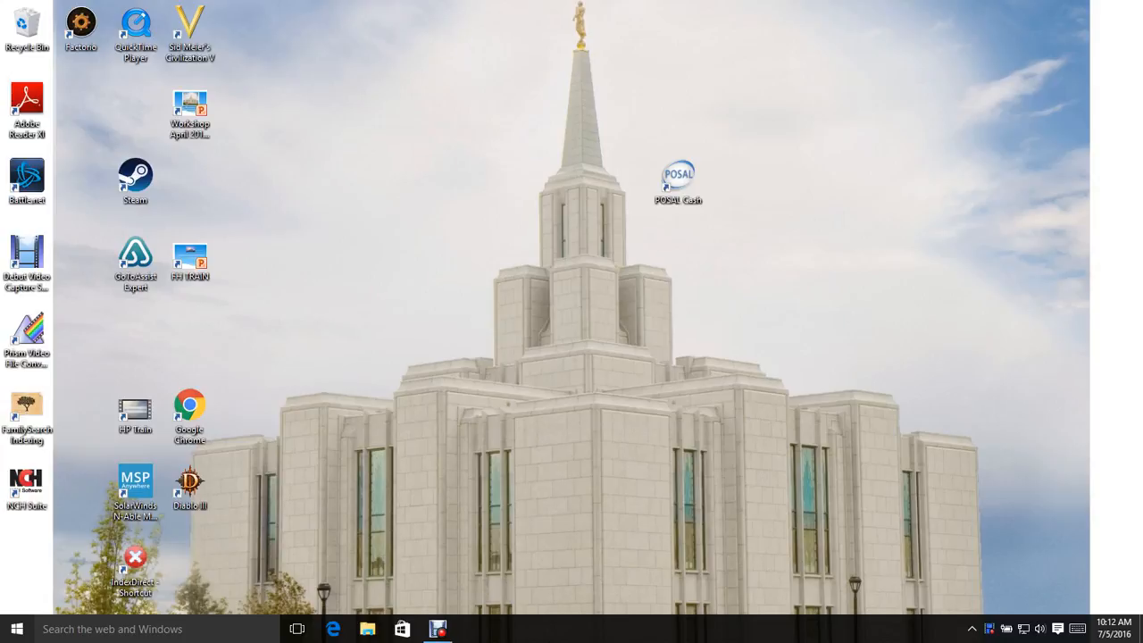
Launch POSAL Cash and sign in with the clerk number and the clerk password.
double_click(679, 181)
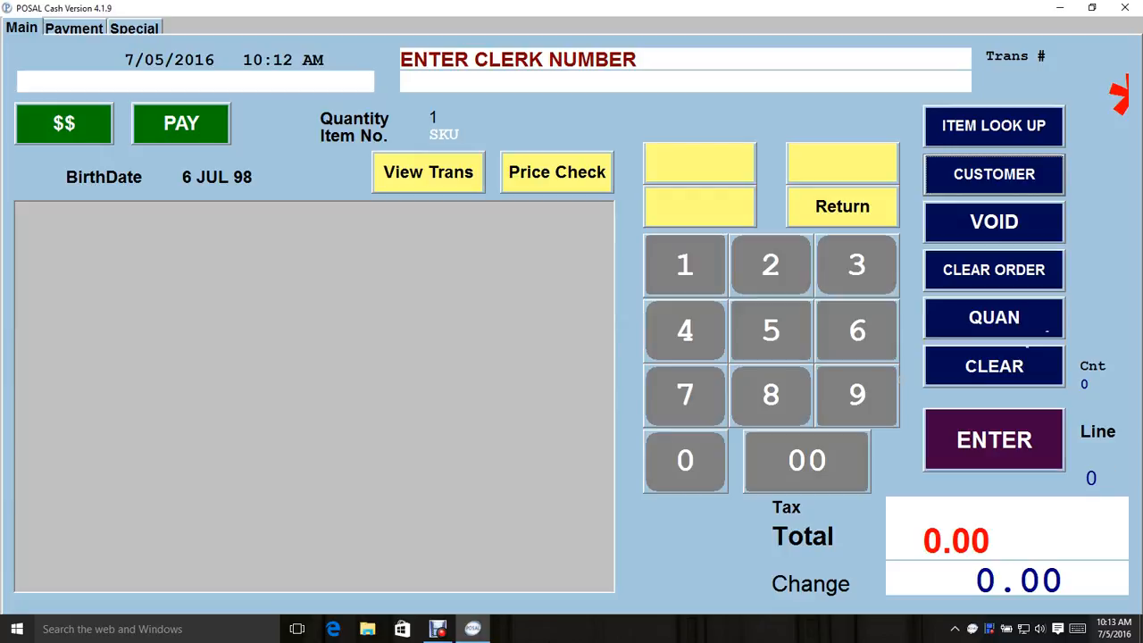
text(1)
key(Return)
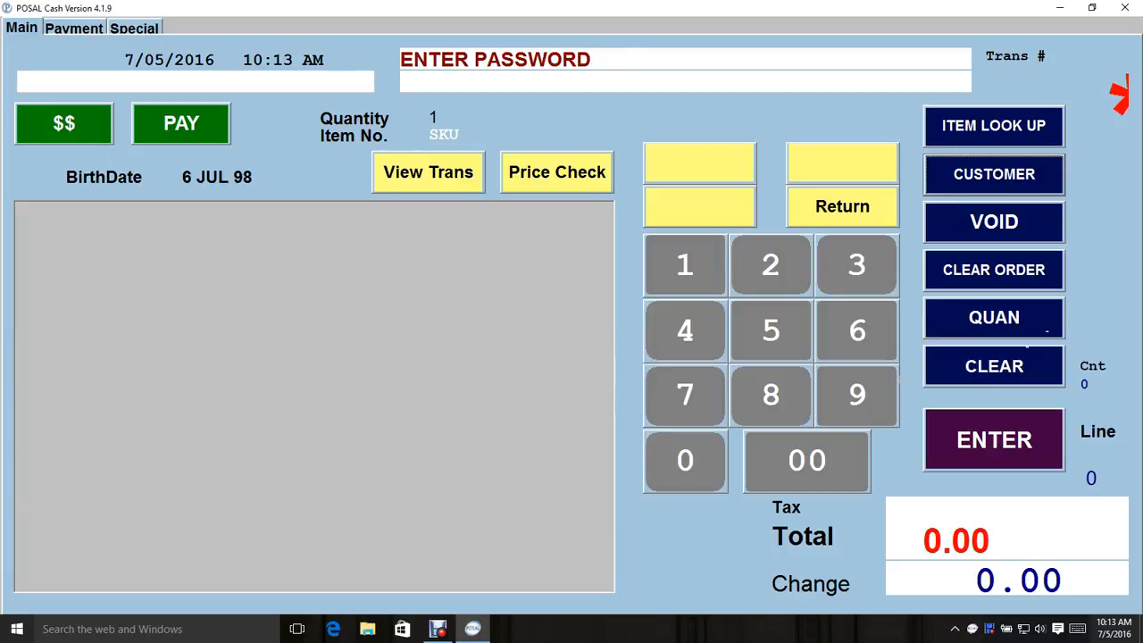
text(1)
key(Return)
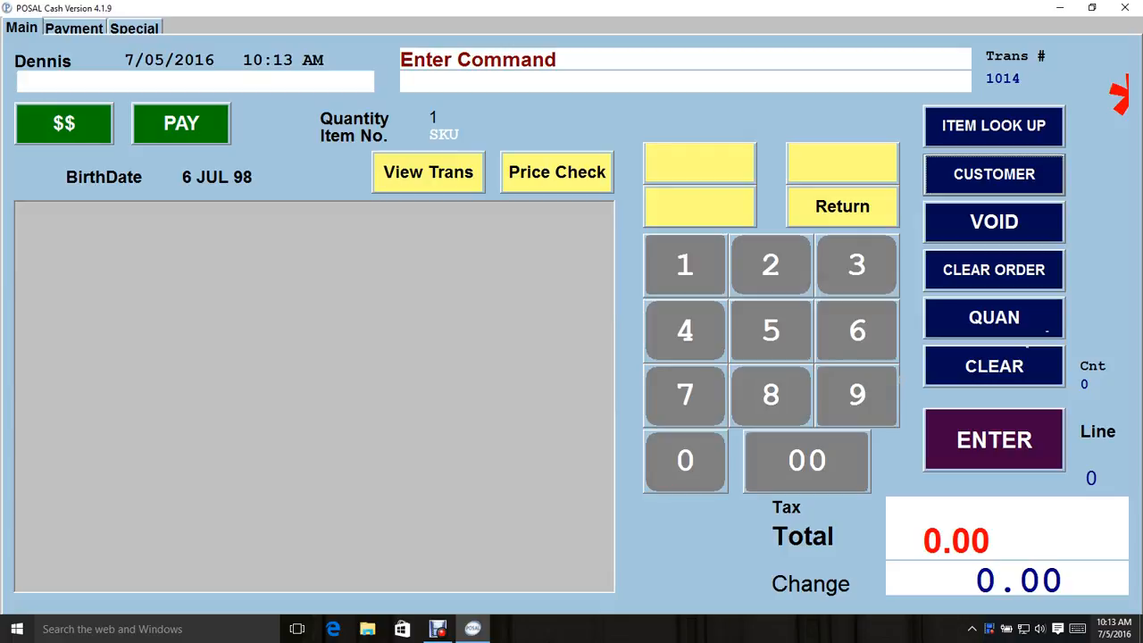
text(084173904402)
key(Return)
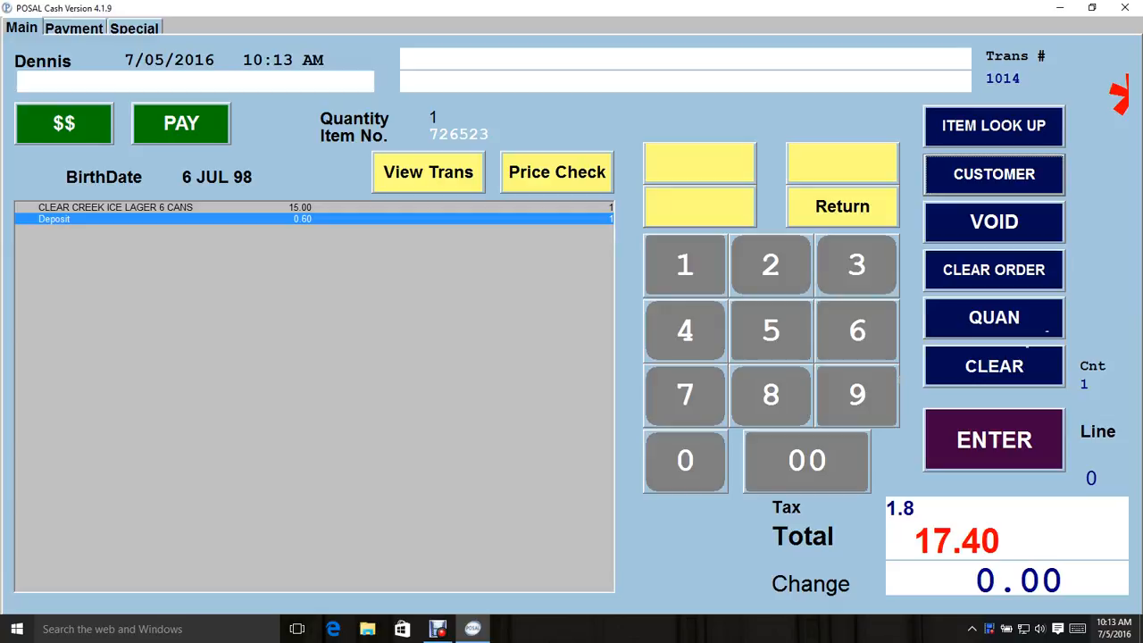
click(994, 126)
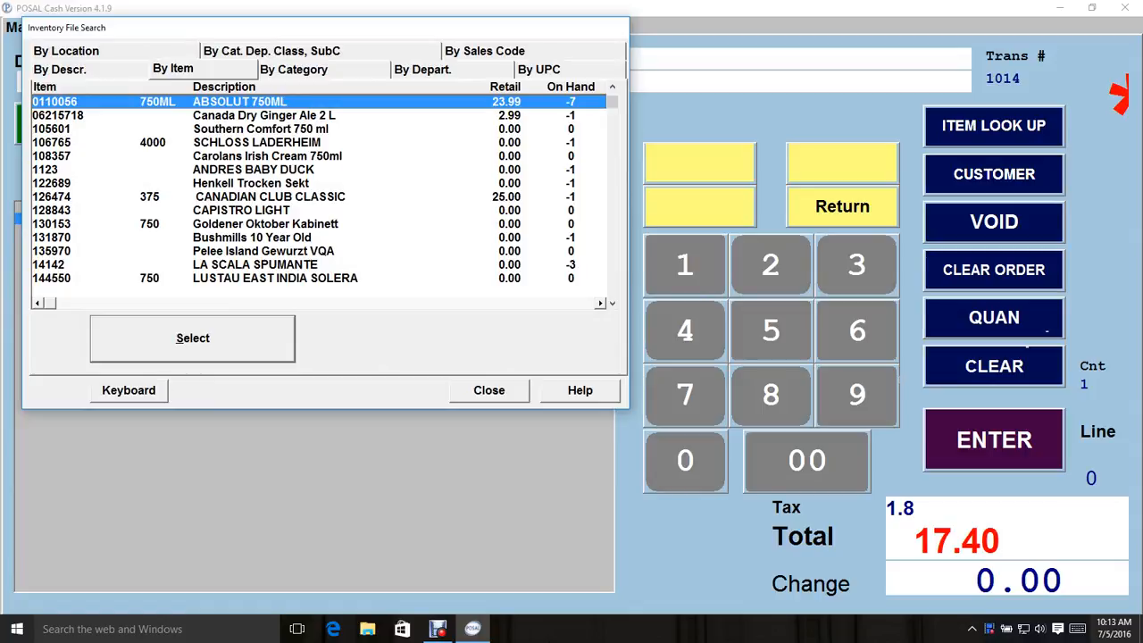
click(61, 69)
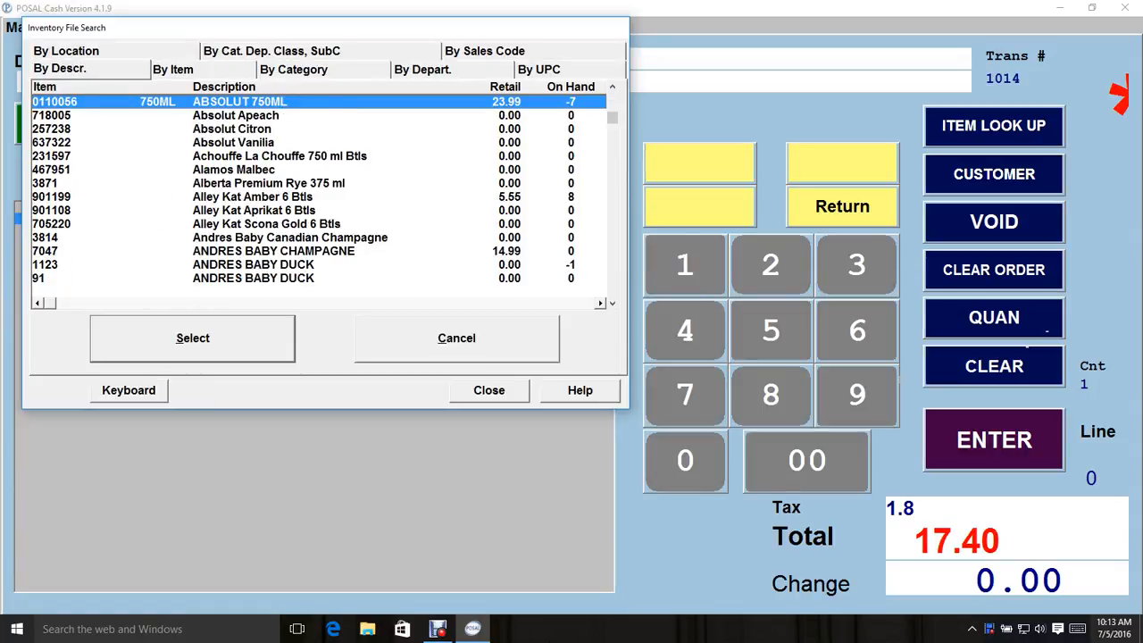
click(236, 115)
key(w)
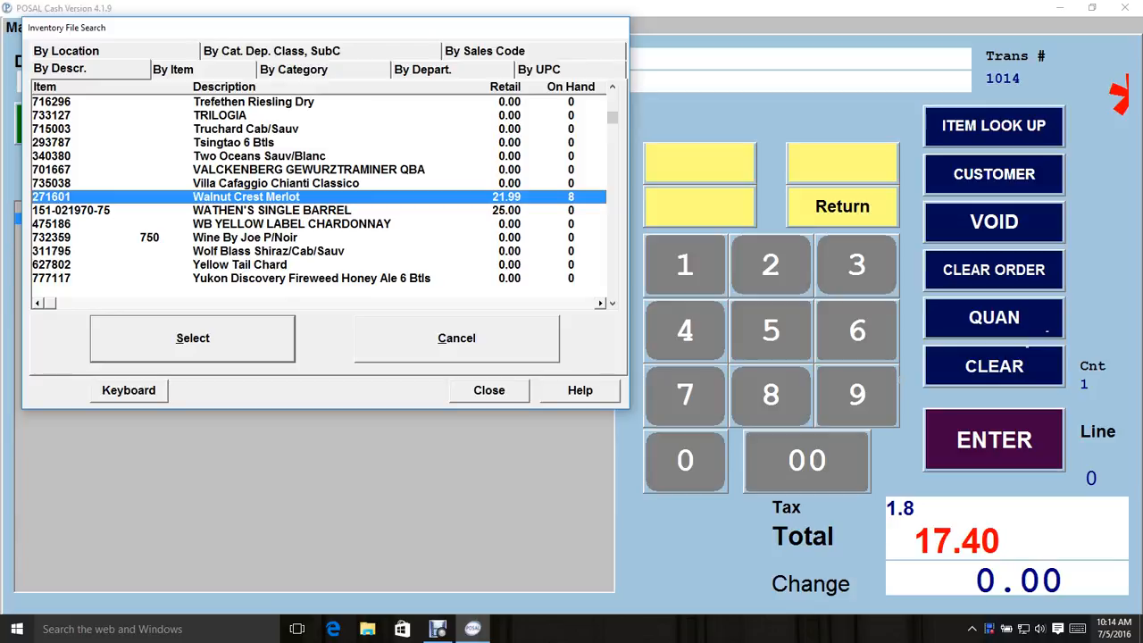
click(276, 184)
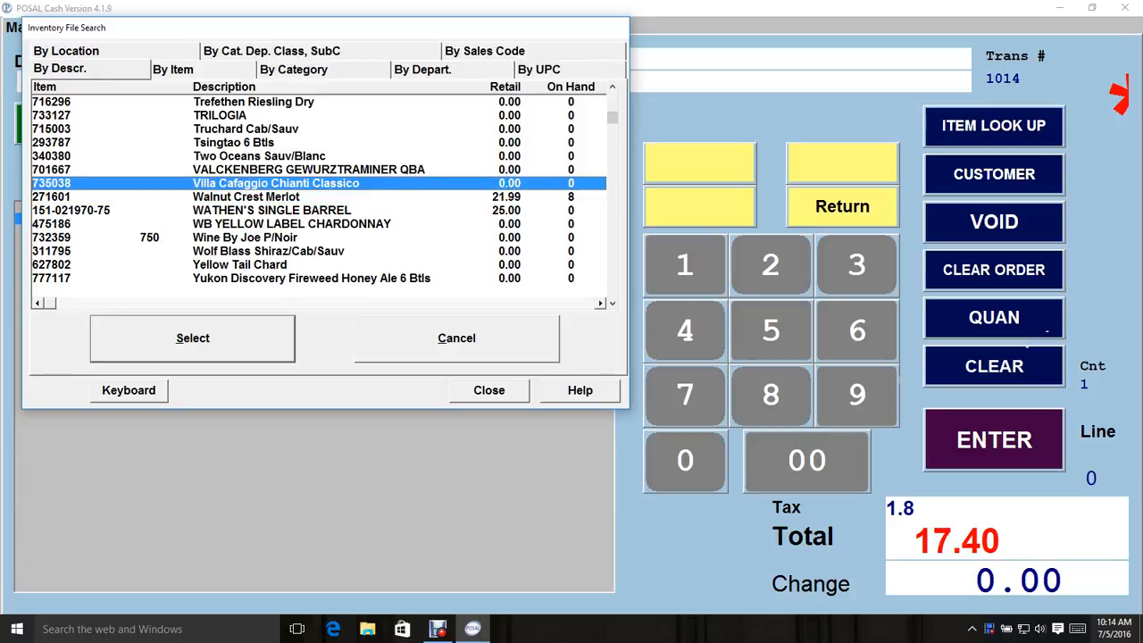
key(c)
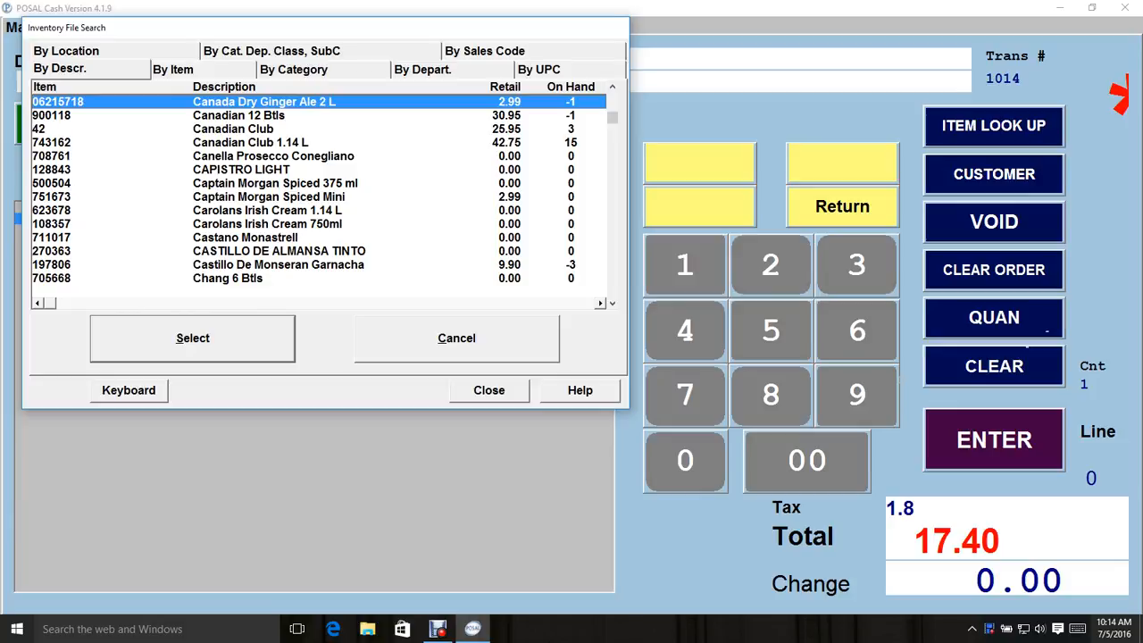
click(238, 116)
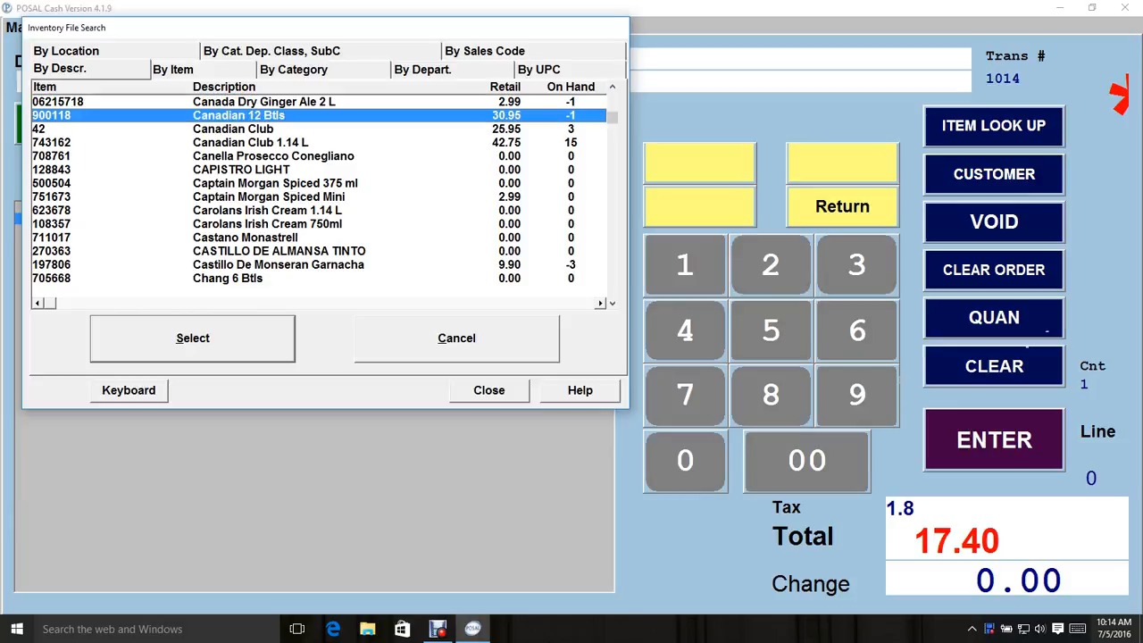
click(192, 338)
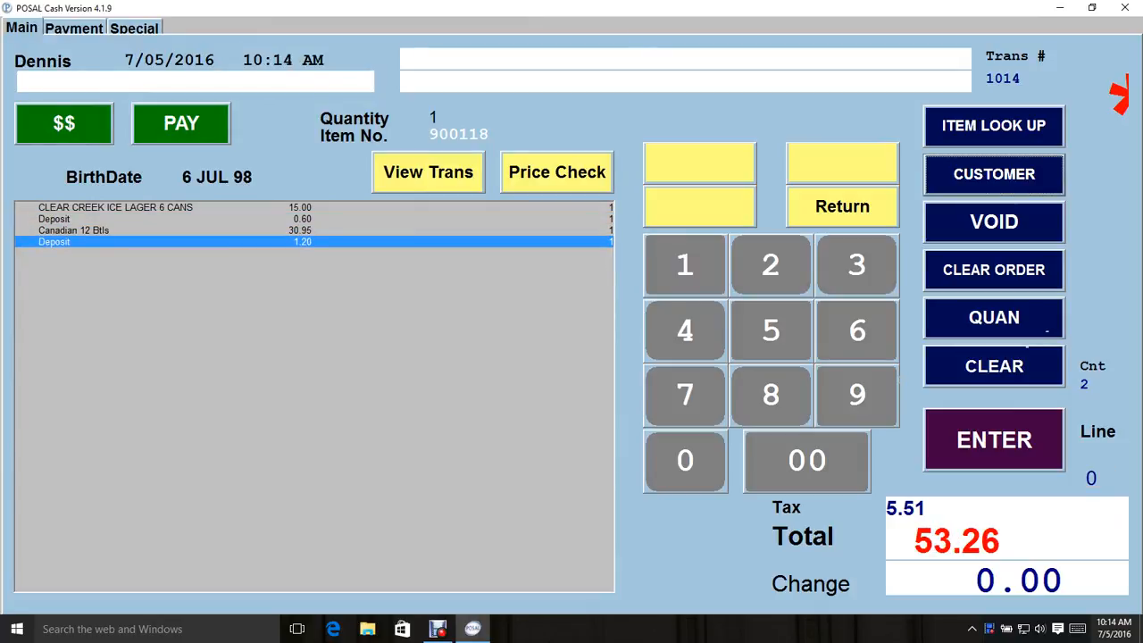
text(42)
key(Return)
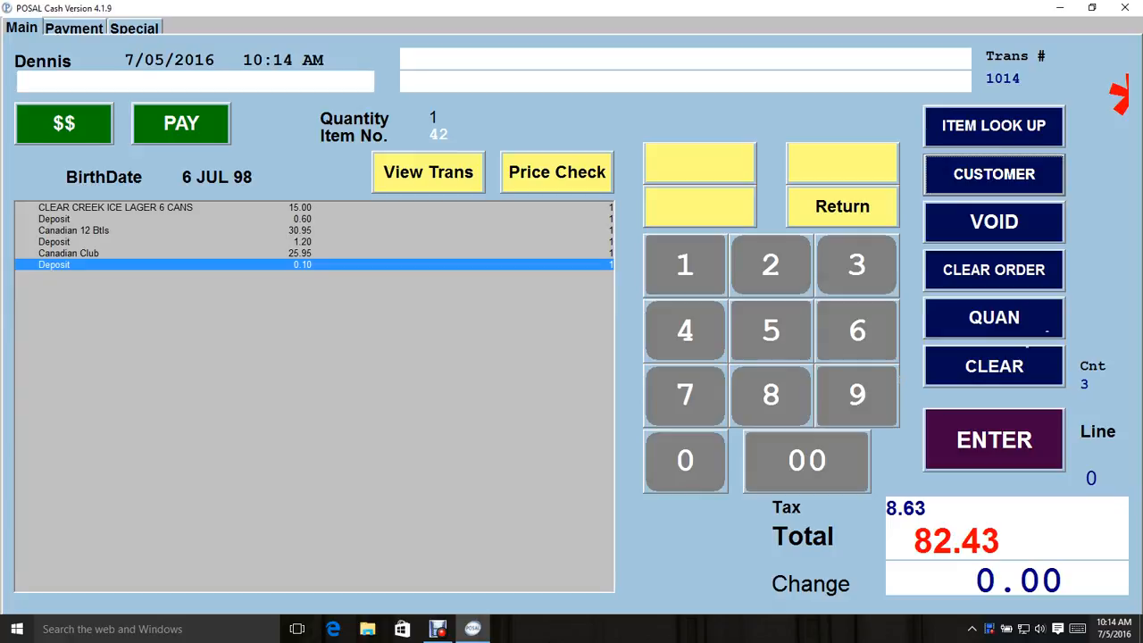
click(771, 331)
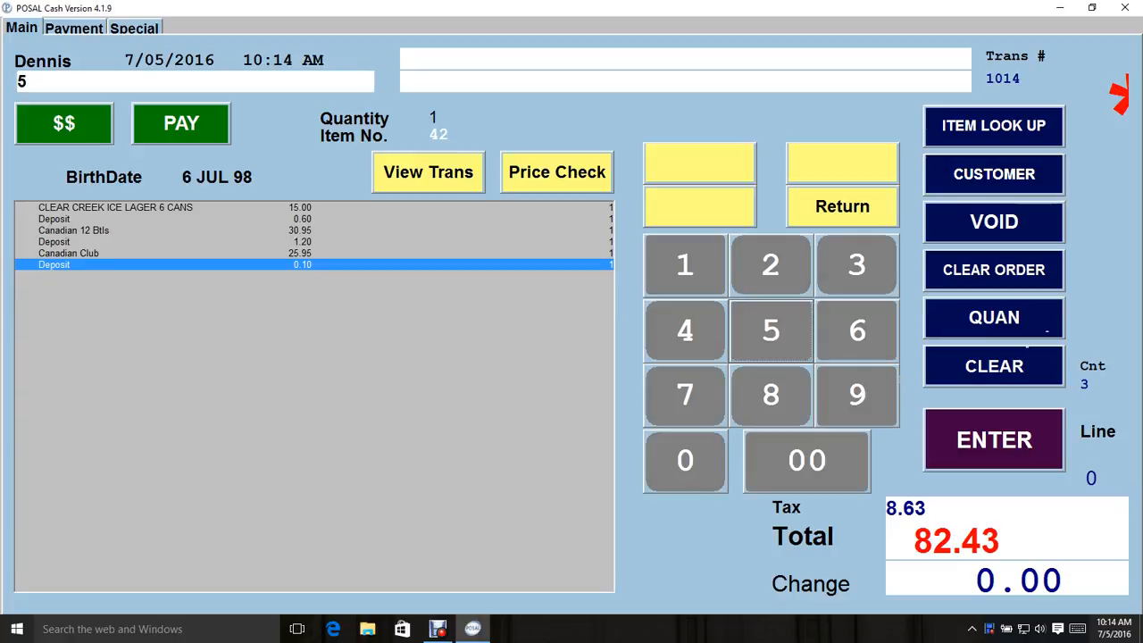
click(994, 318)
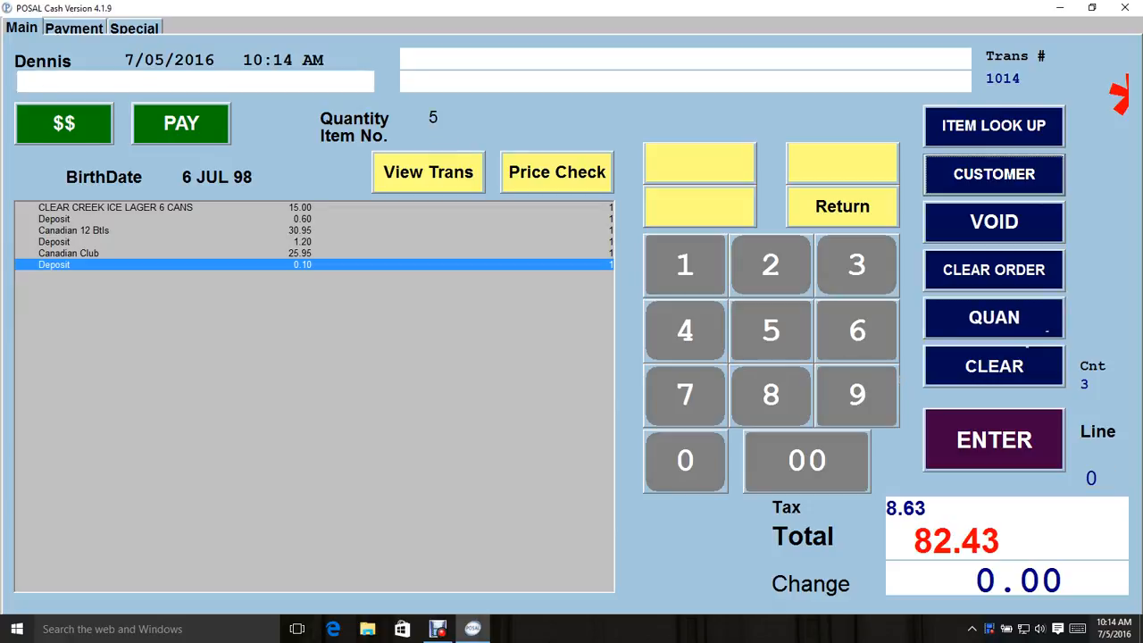
text(084173904402)
key(Return)
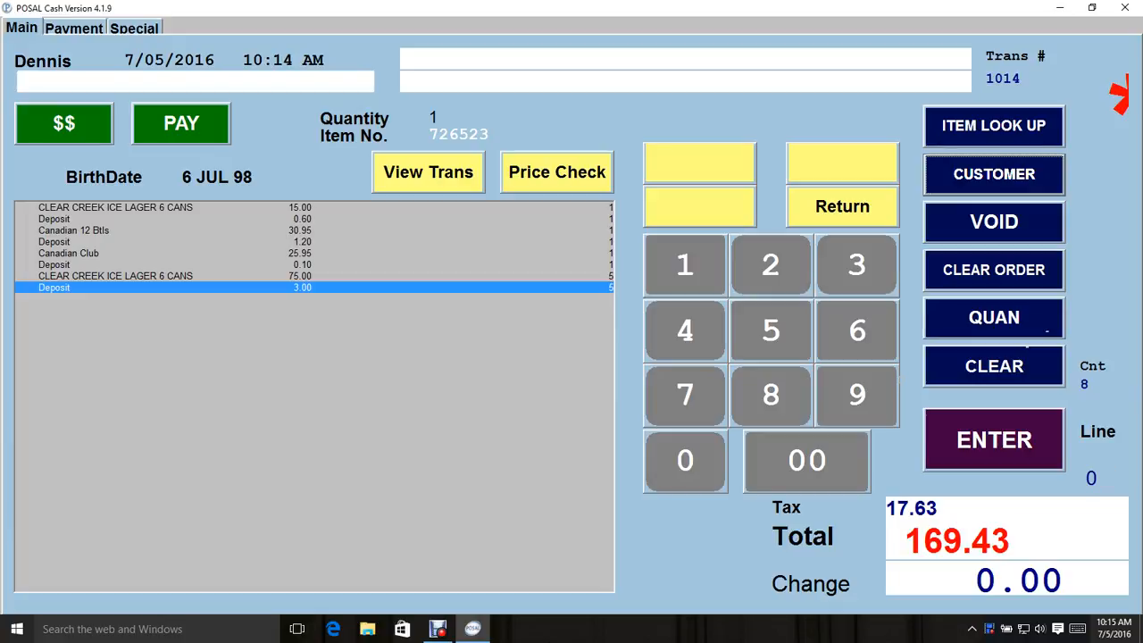
Void the Canadian 12 Btls line and the five-unit Clear Creek Ice Lager line, and clear the remaining order.
click(179, 230)
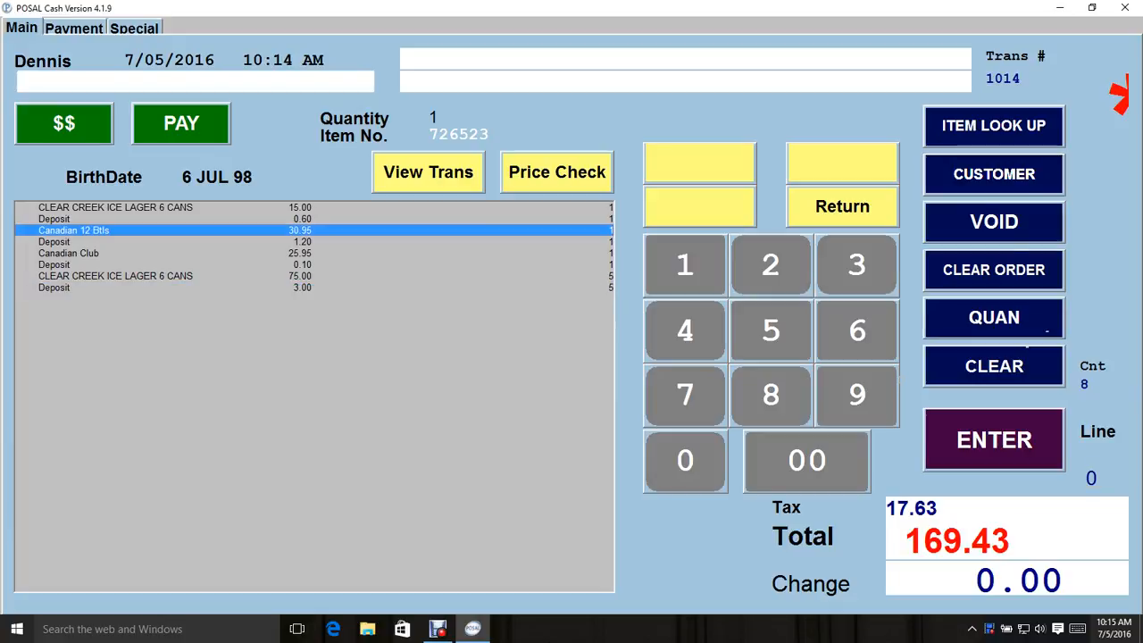
click(994, 222)
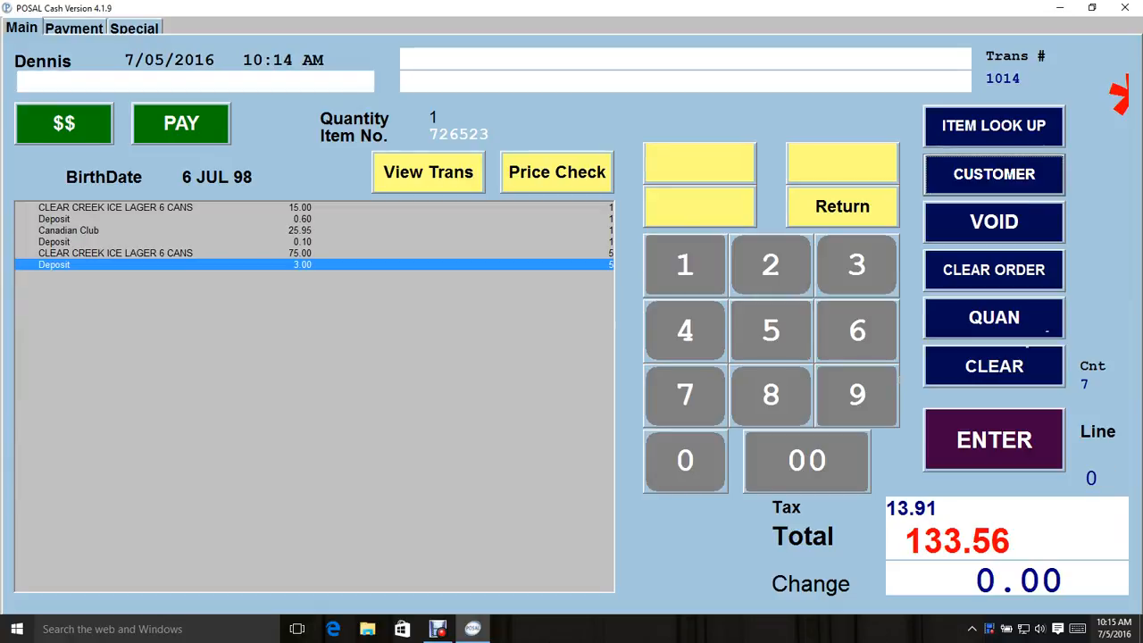
click(994, 222)
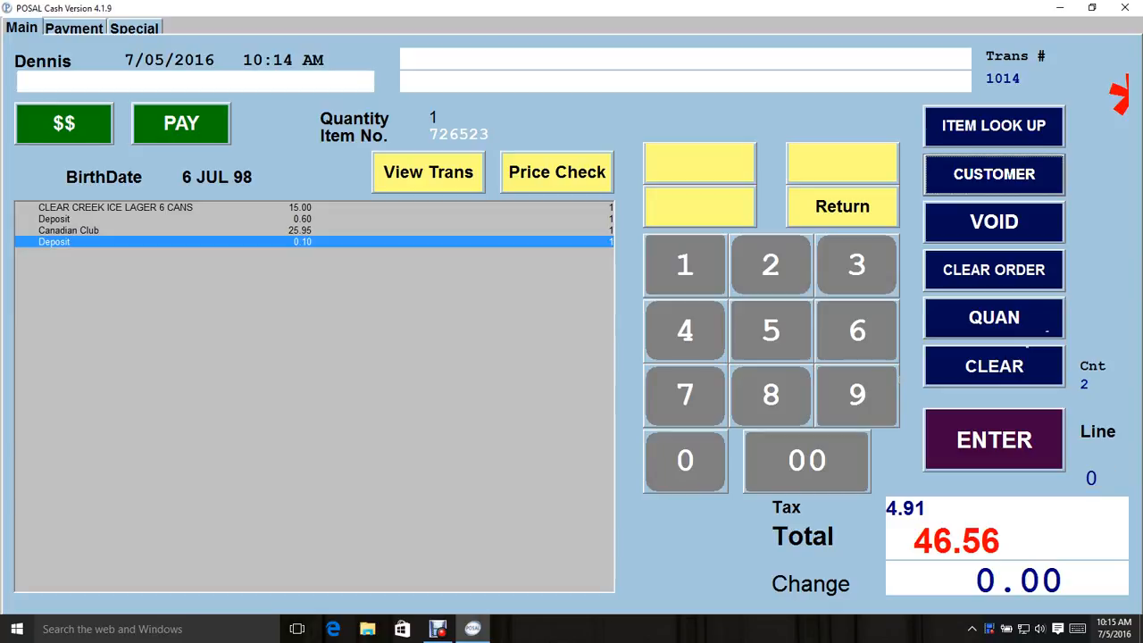
click(994, 270)
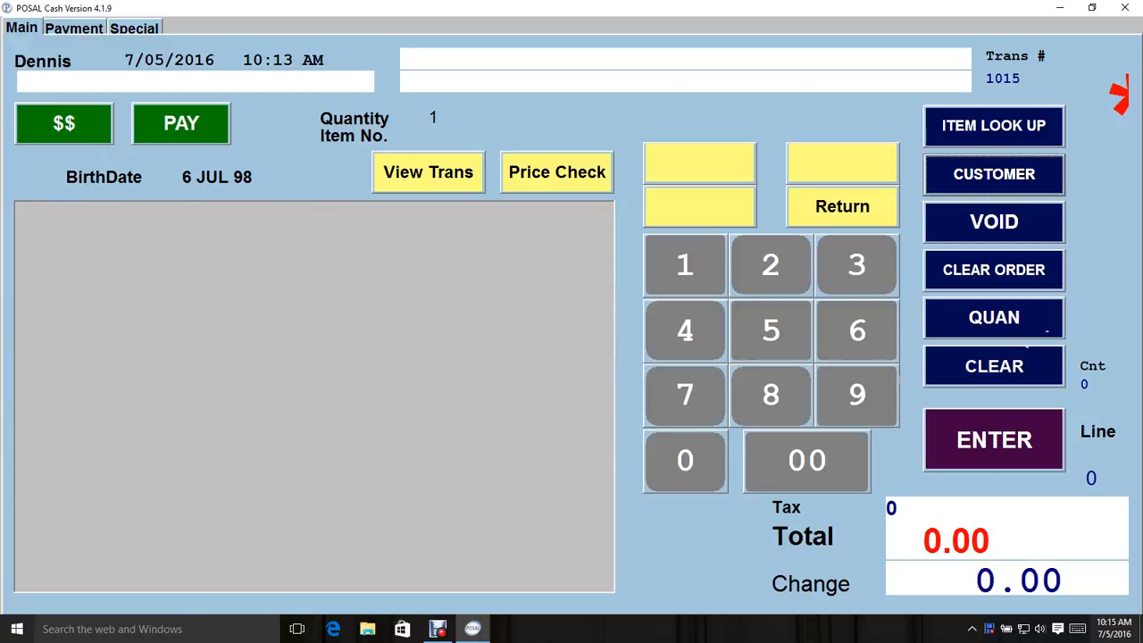
click(842, 206)
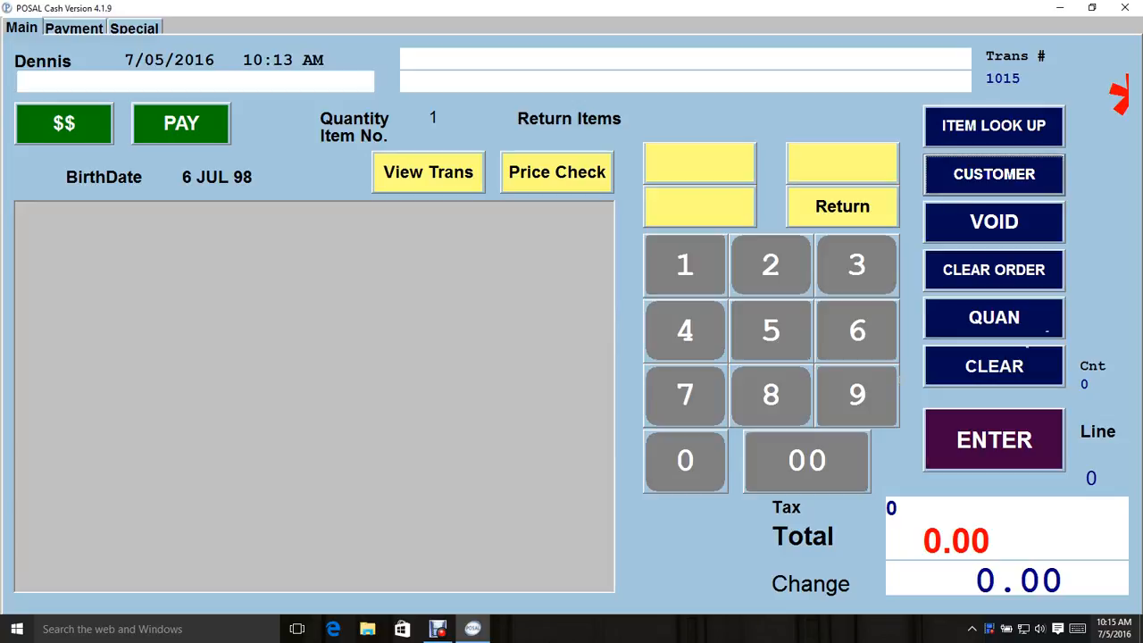
text(084173904402)
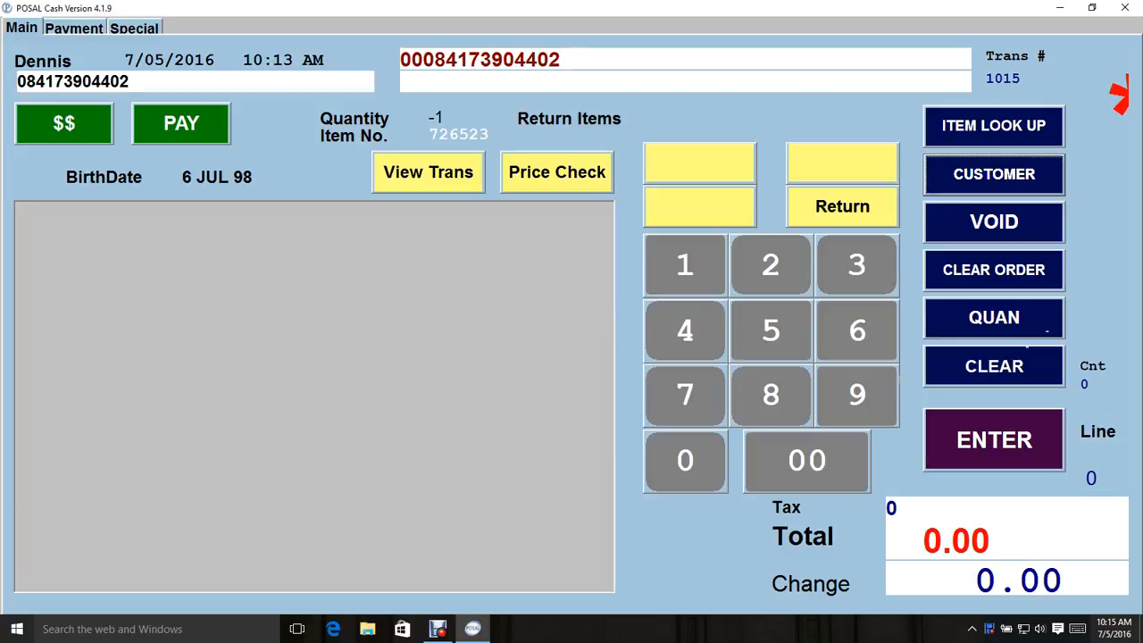
key(Return)
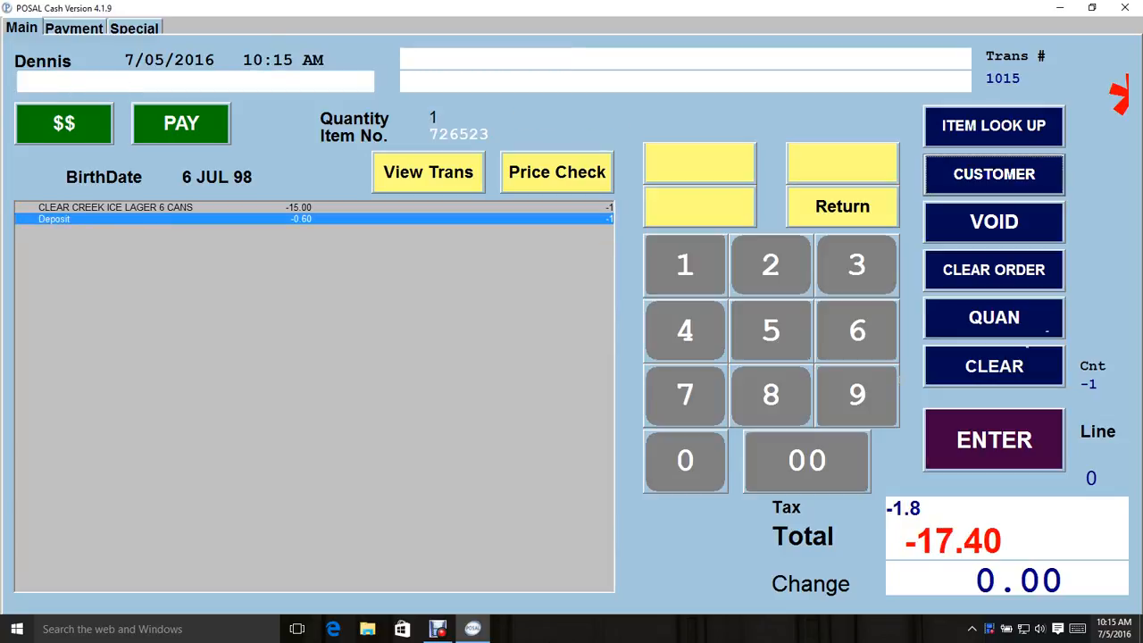
text(42)
key(Return)
key(Return)
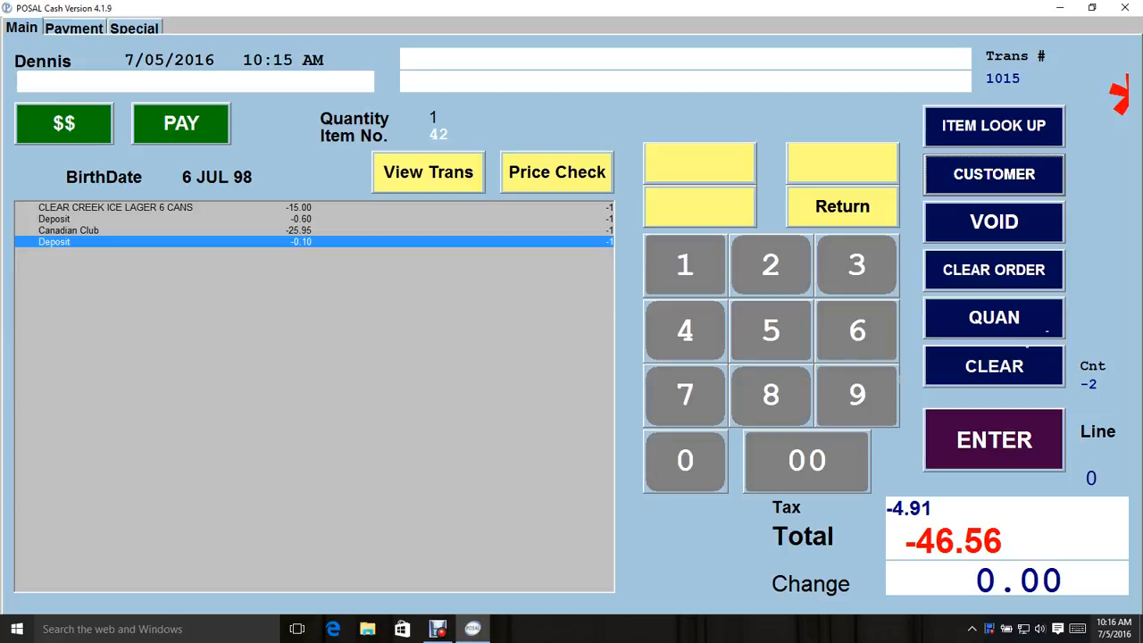
Refund the full amount of the returned items to Visa.
click(181, 124)
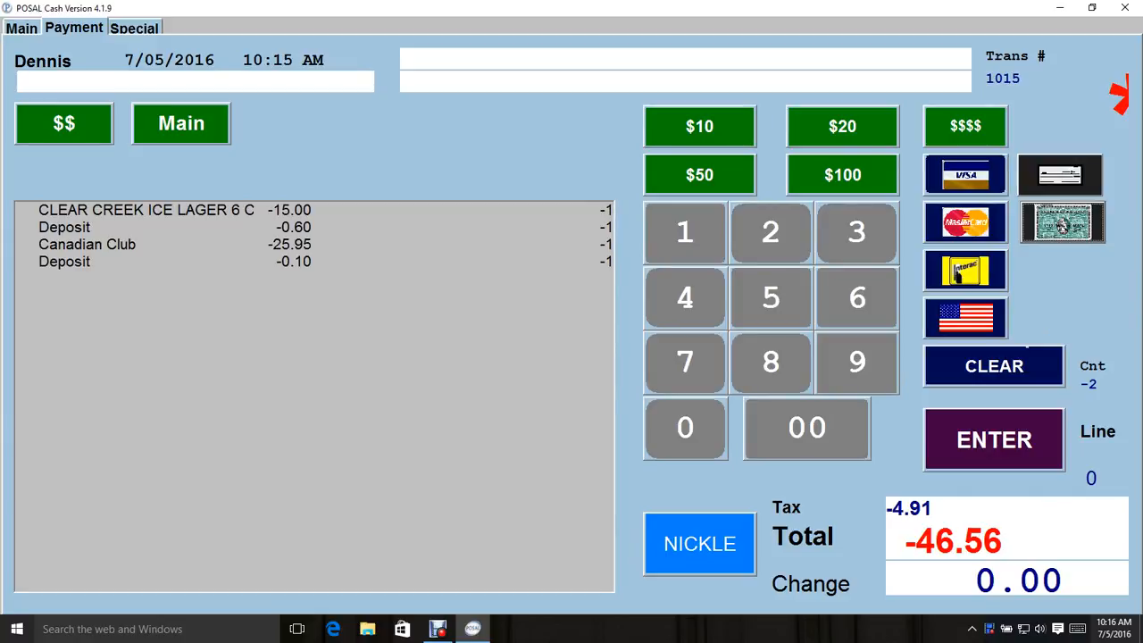
text(4)
key(BackSpace)
click(965, 175)
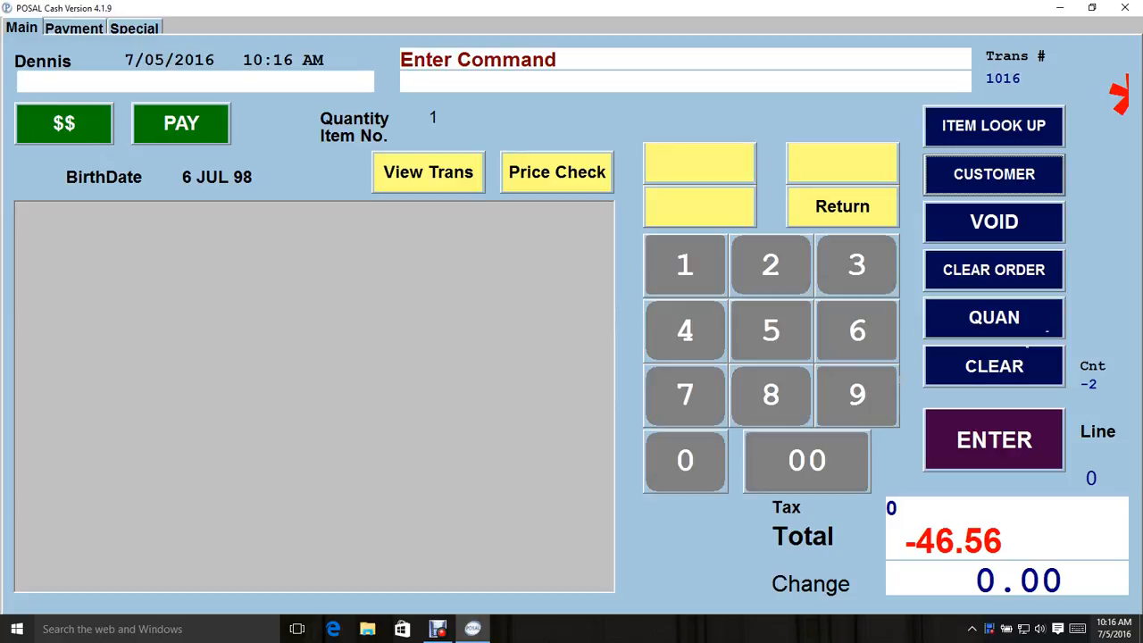
Sell one unit of item 42, taking 5.00 by Visa and the remaining balance in cash.
text(42)
key(Return)
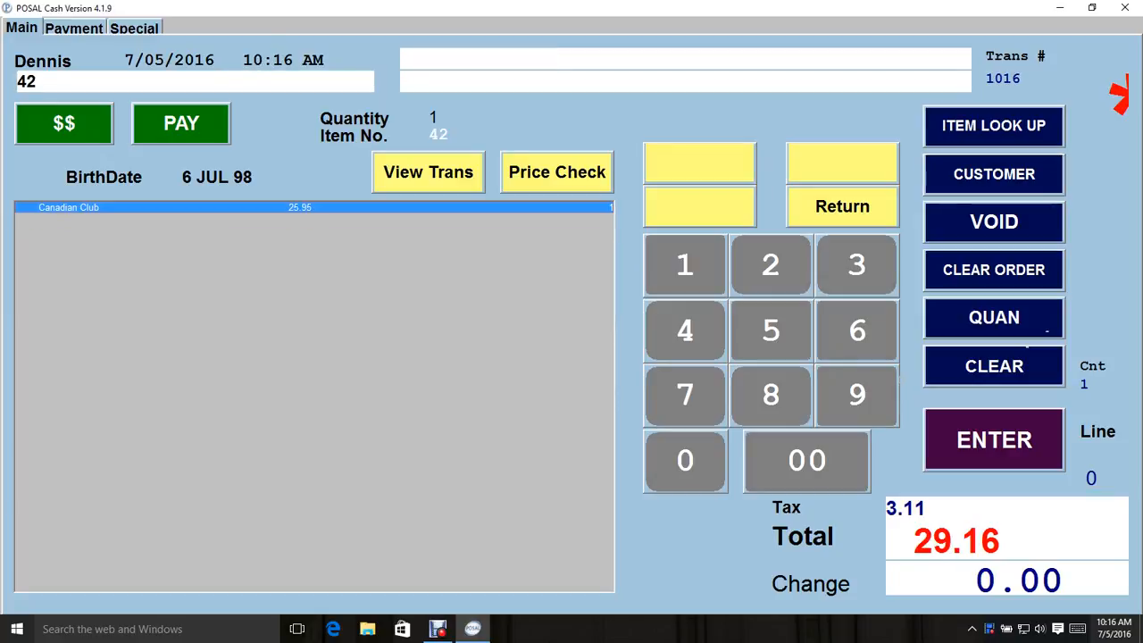
click(182, 124)
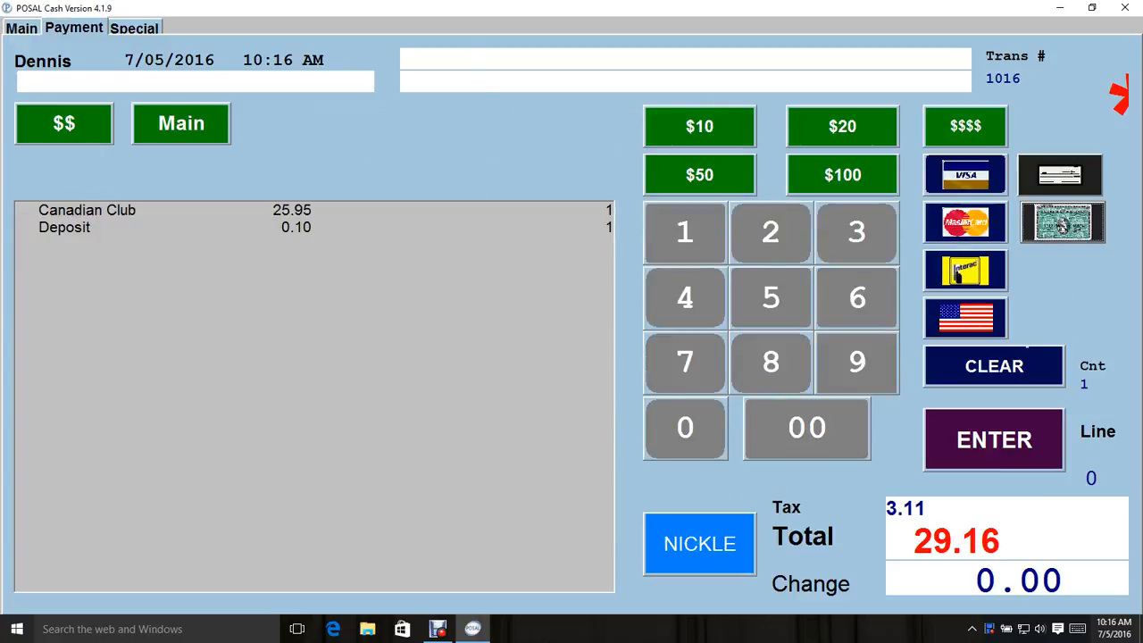
text(500)
click(965, 174)
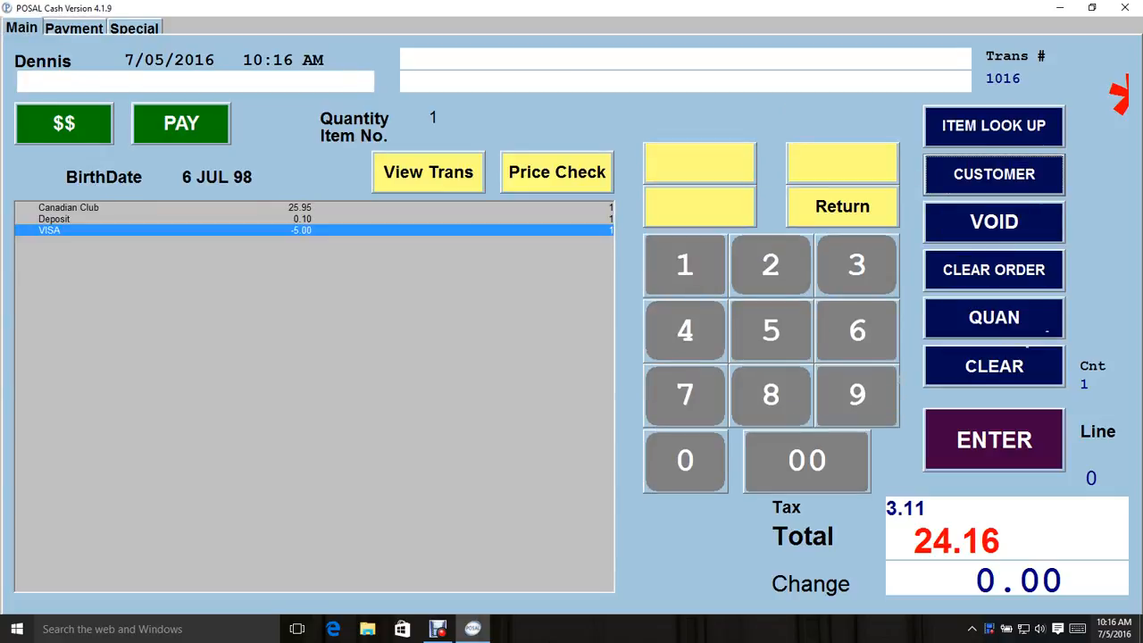
click(64, 124)
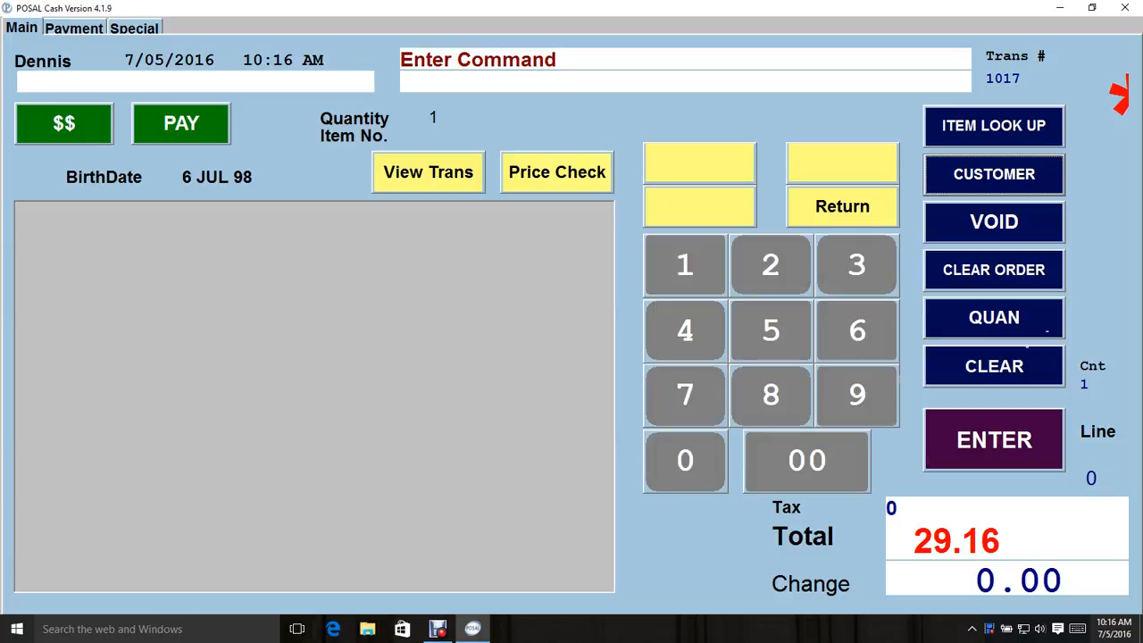
Enter 412 in the input field and clear the entry.
click(684, 331)
click(685, 264)
click(770, 264)
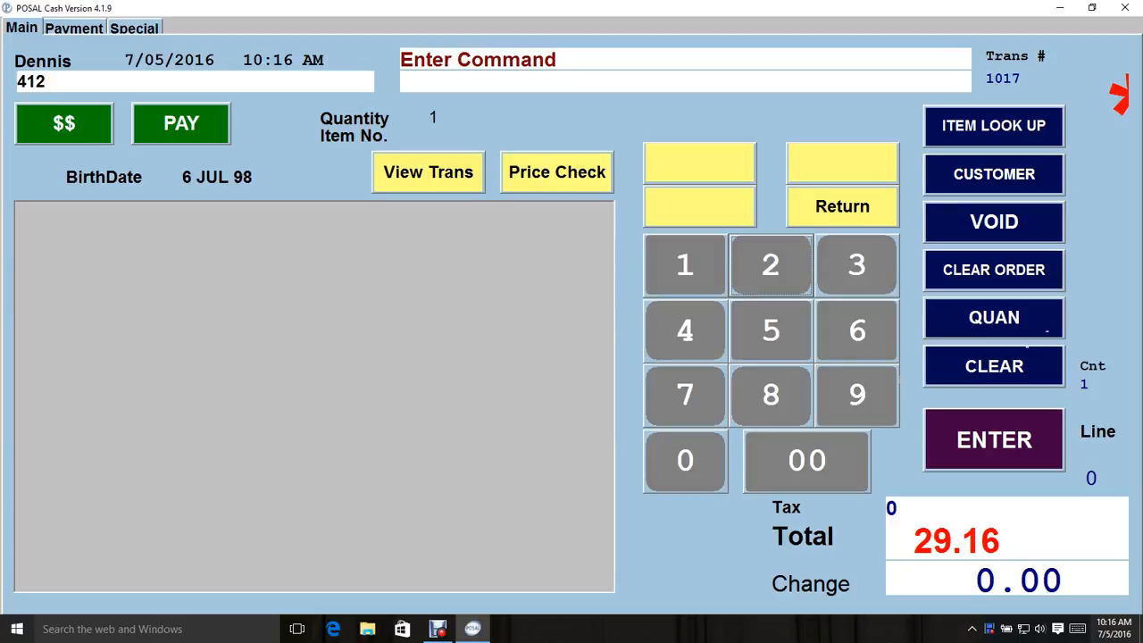
click(994, 366)
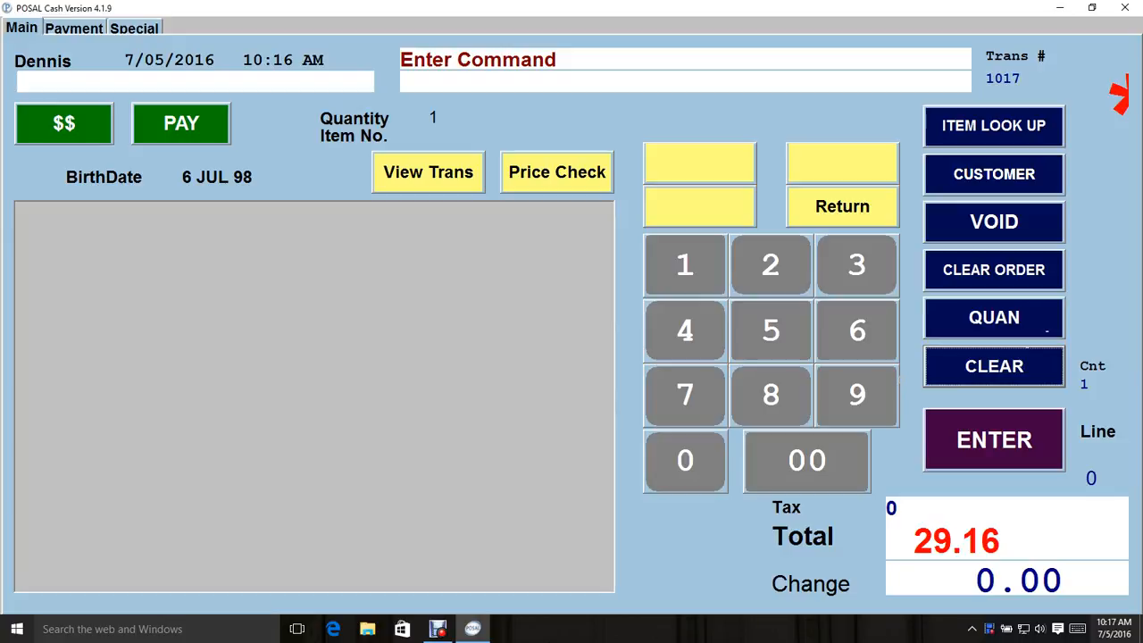
Assign the third customer listed in the customer file to the new transaction.
click(994, 174)
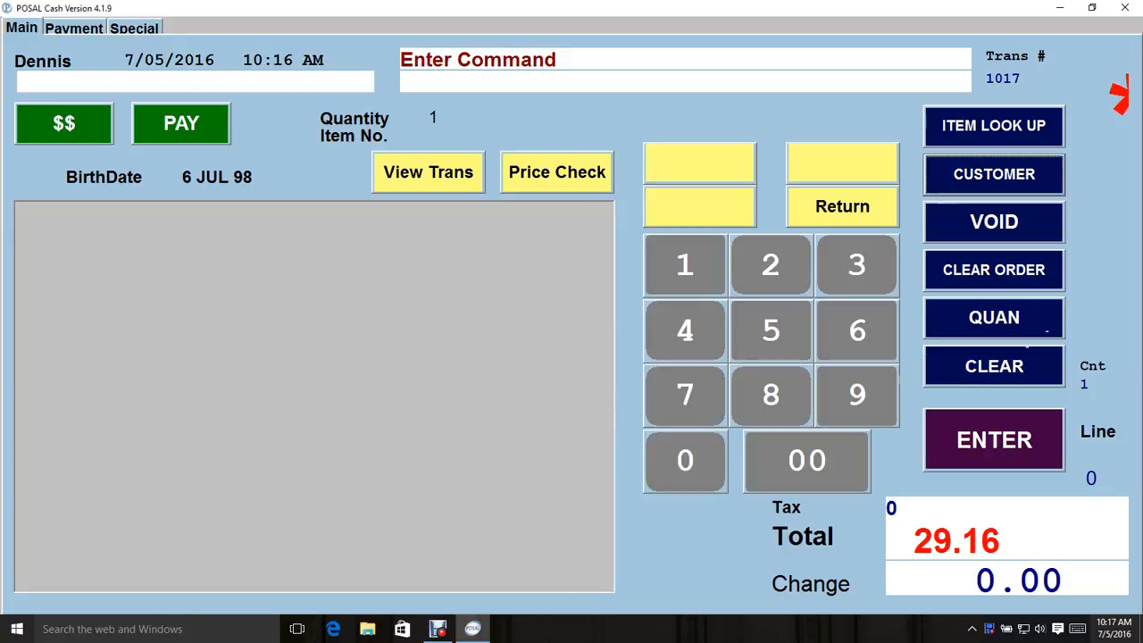
click(994, 174)
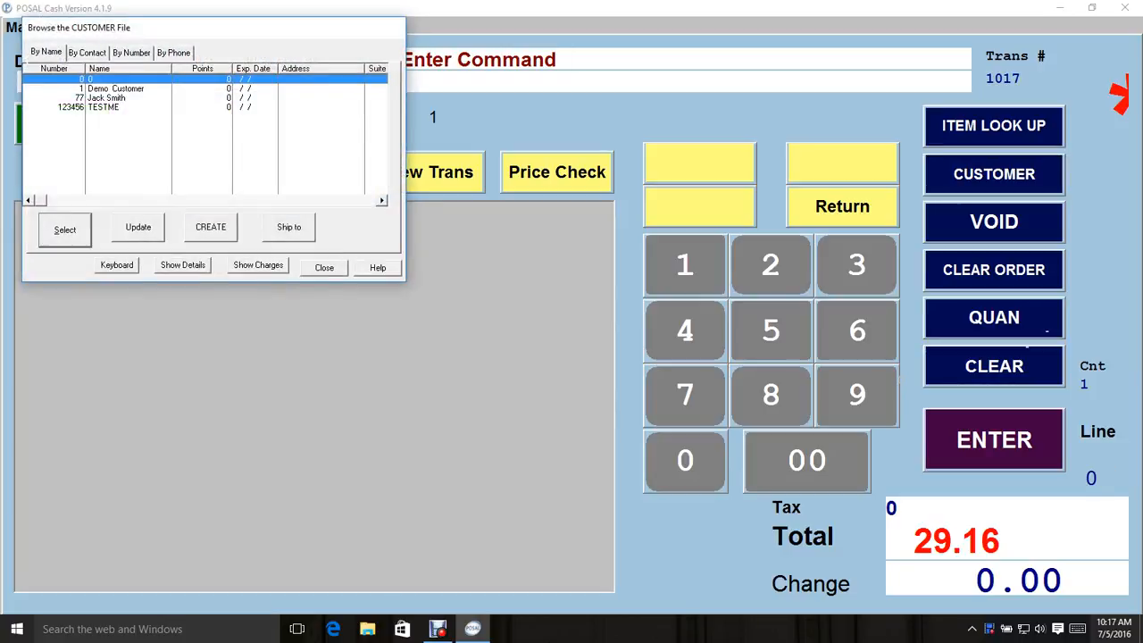
click(107, 98)
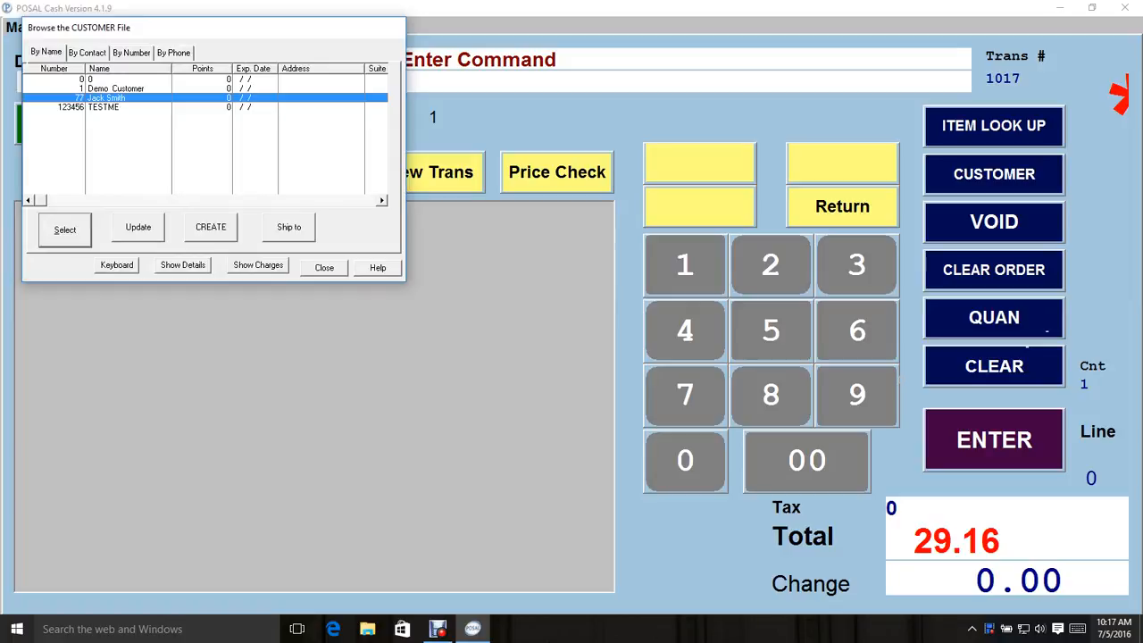
click(65, 231)
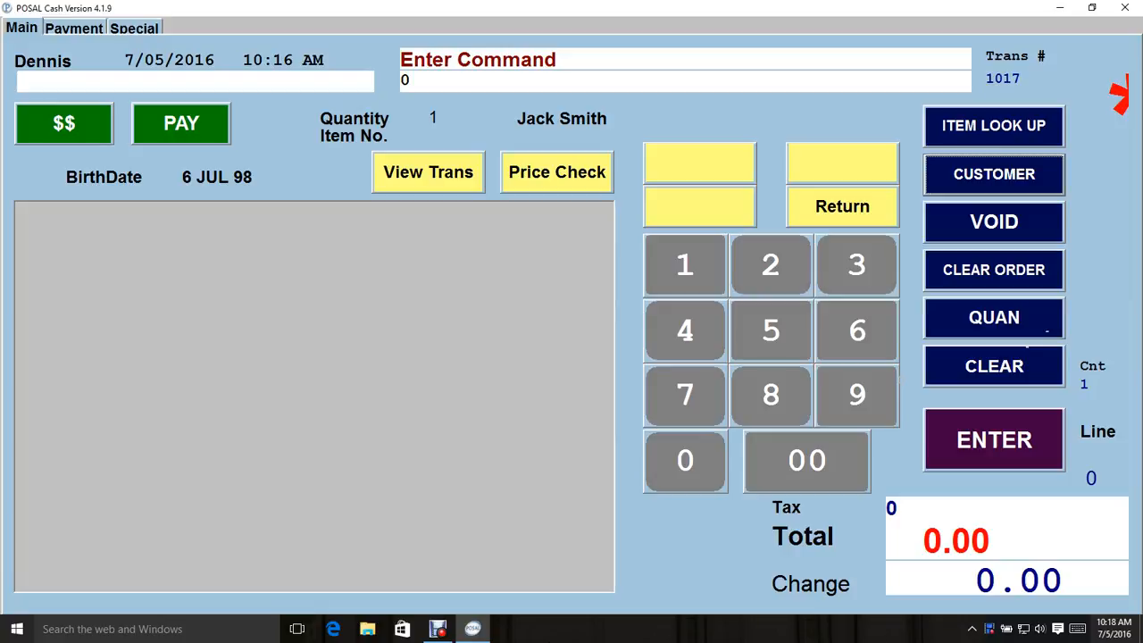
Review the current transactions by tender and inspect the items sold in the most recent transaction.
click(427, 171)
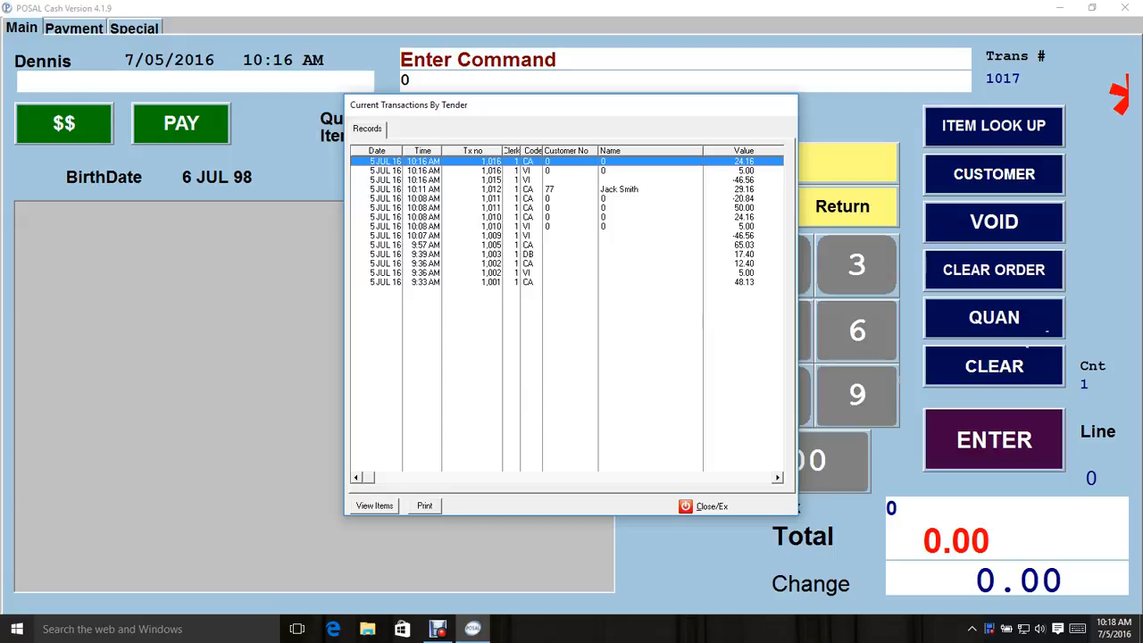
click(374, 506)
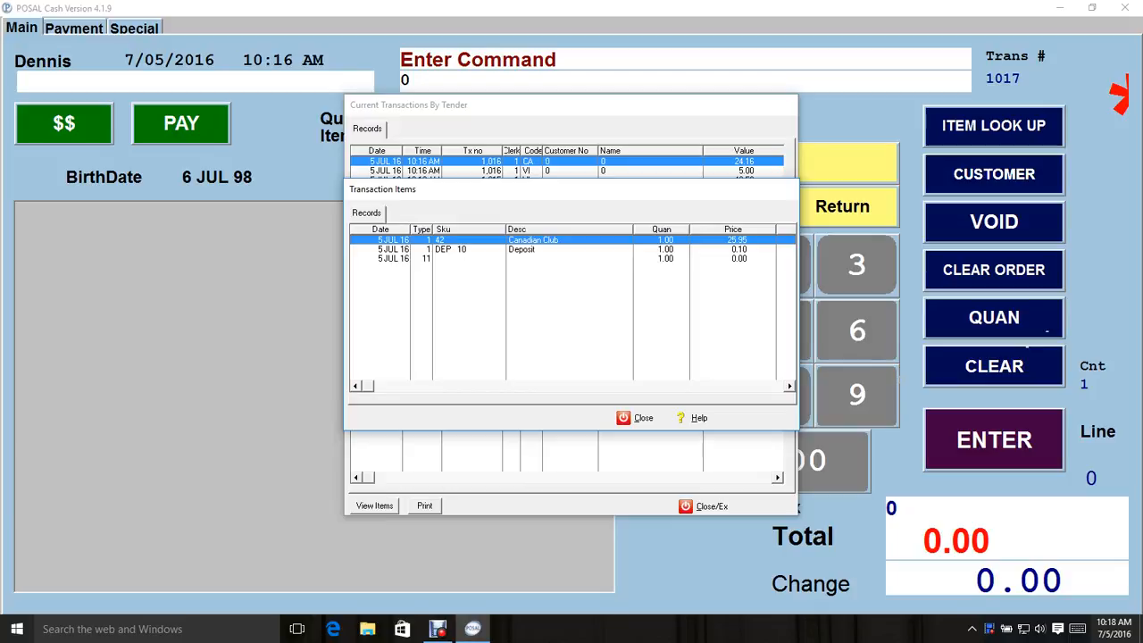
key(Escape)
key(Escape)
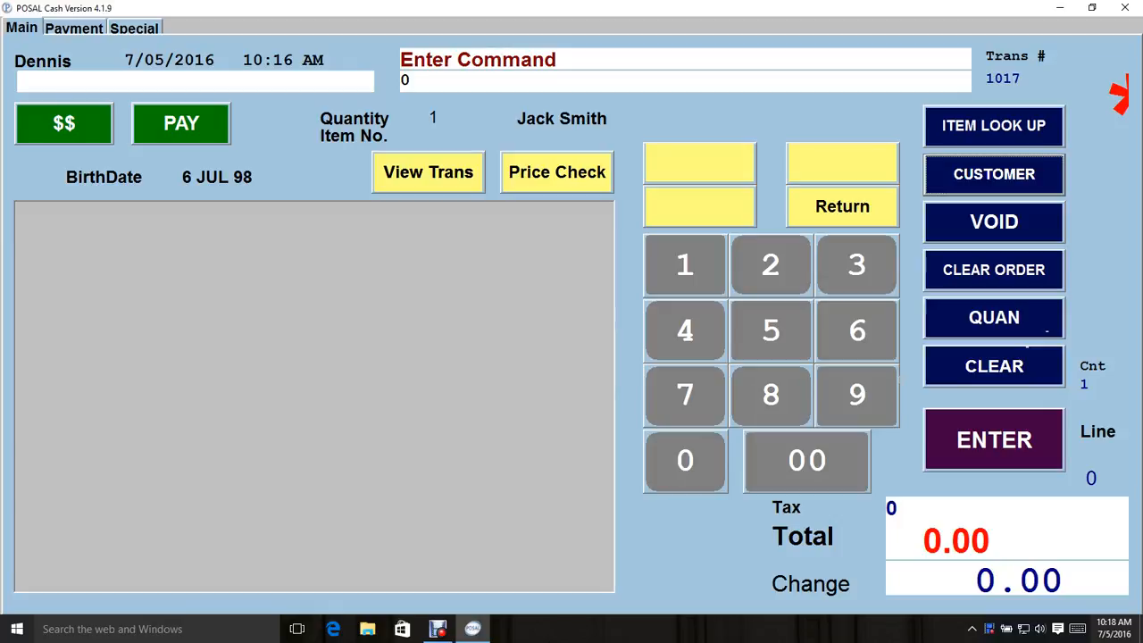
Add one unit of item 42 to the current transaction.
click(134, 29)
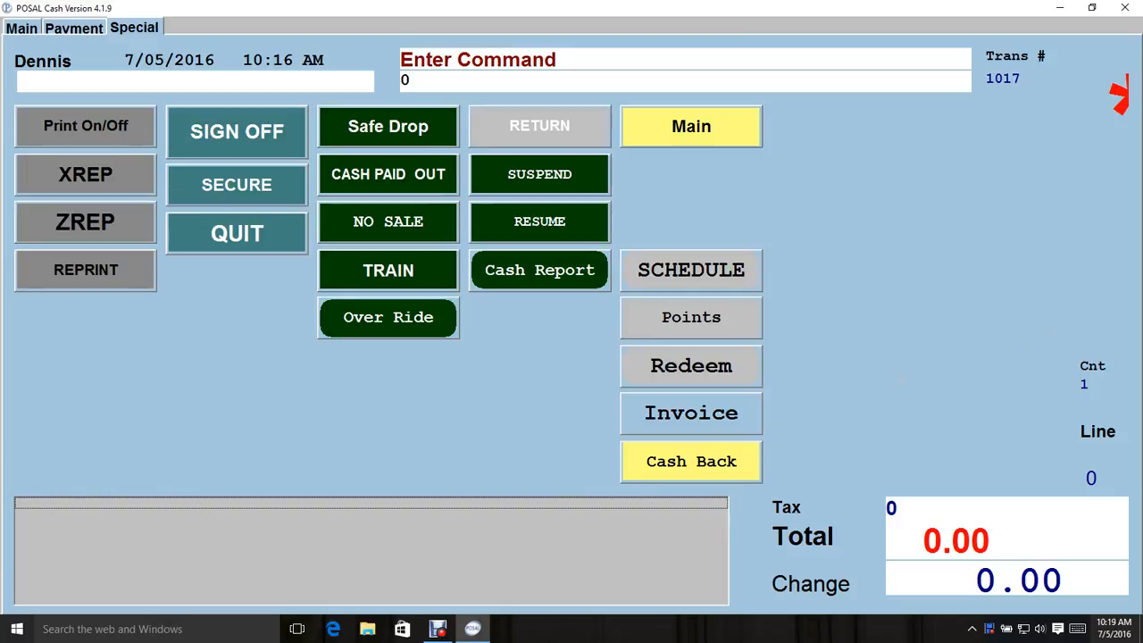
text(42)
key(Return)
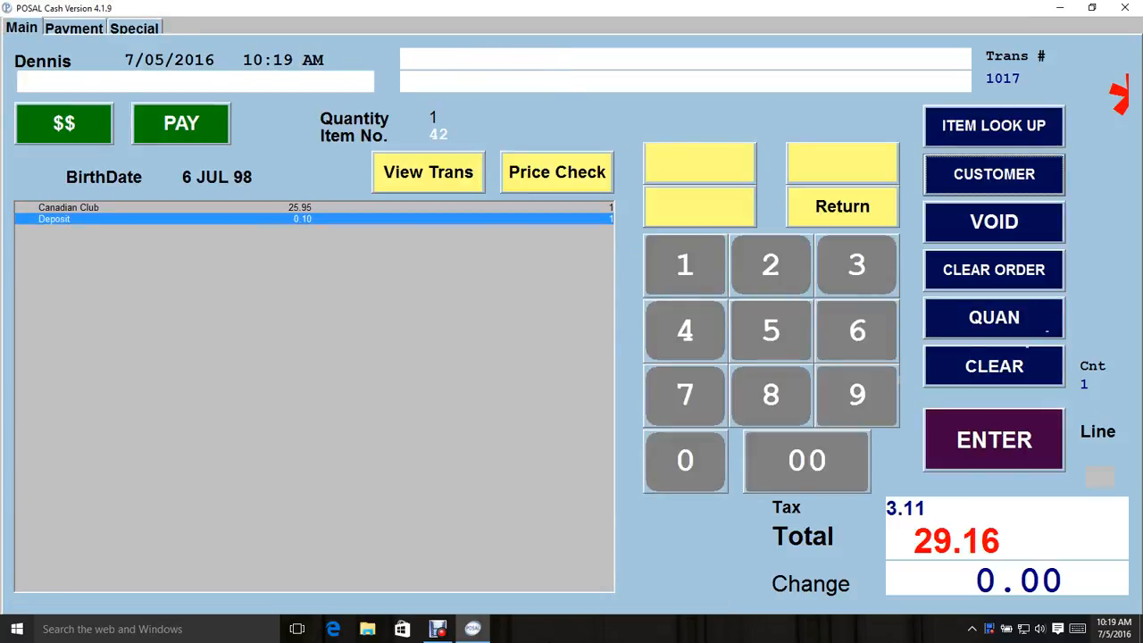
Suspend the current transaction and resume it from the list of suspended transactions.
click(134, 29)
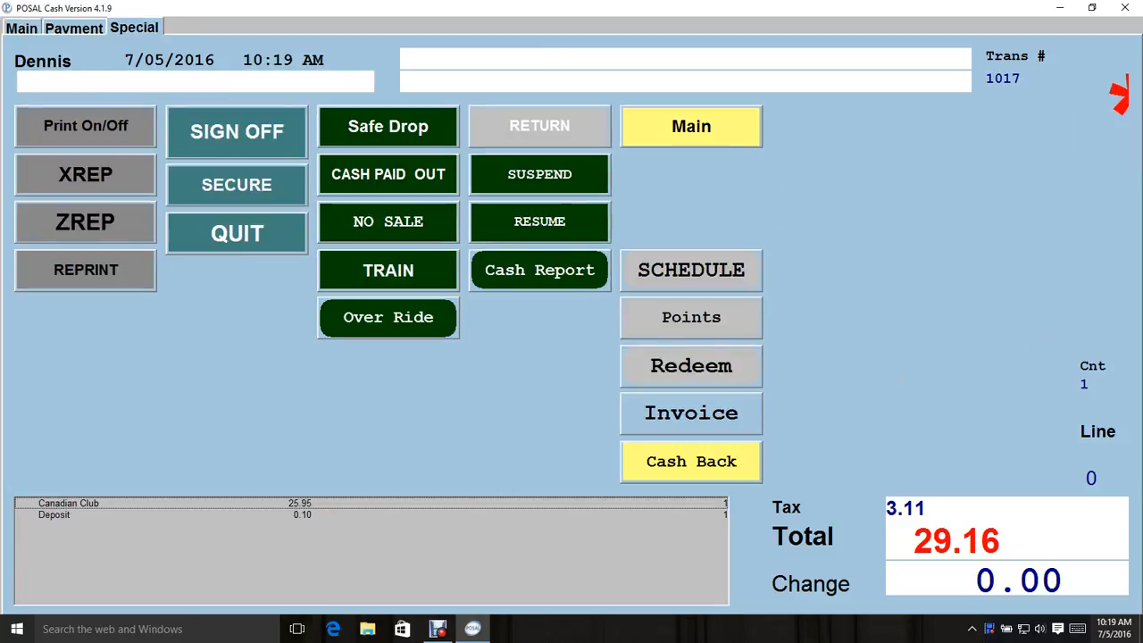
click(539, 175)
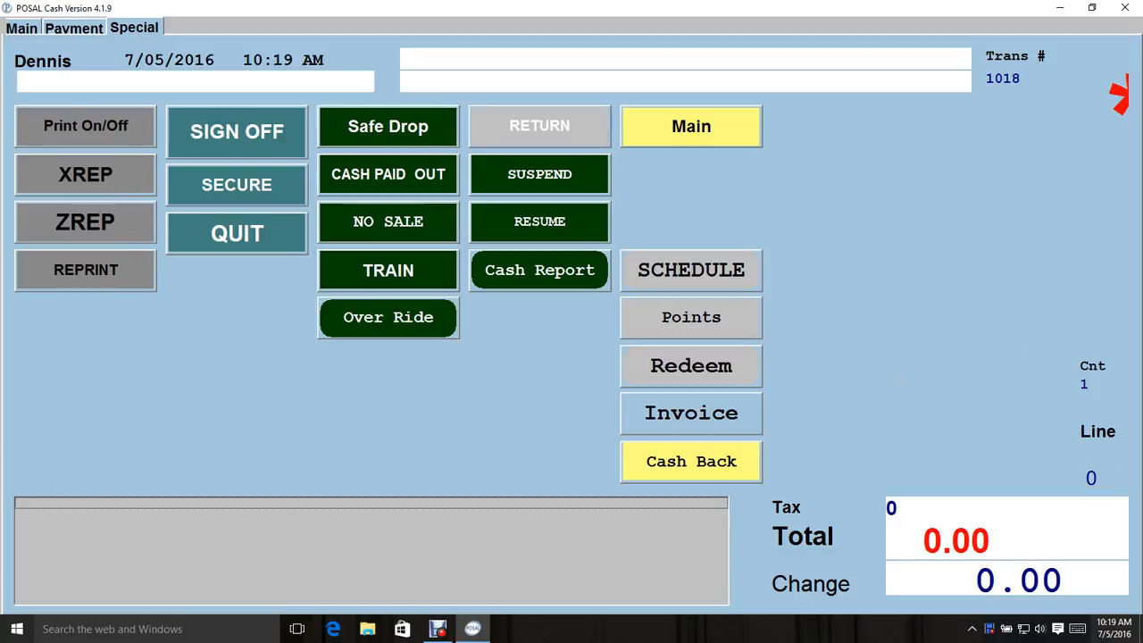
click(539, 221)
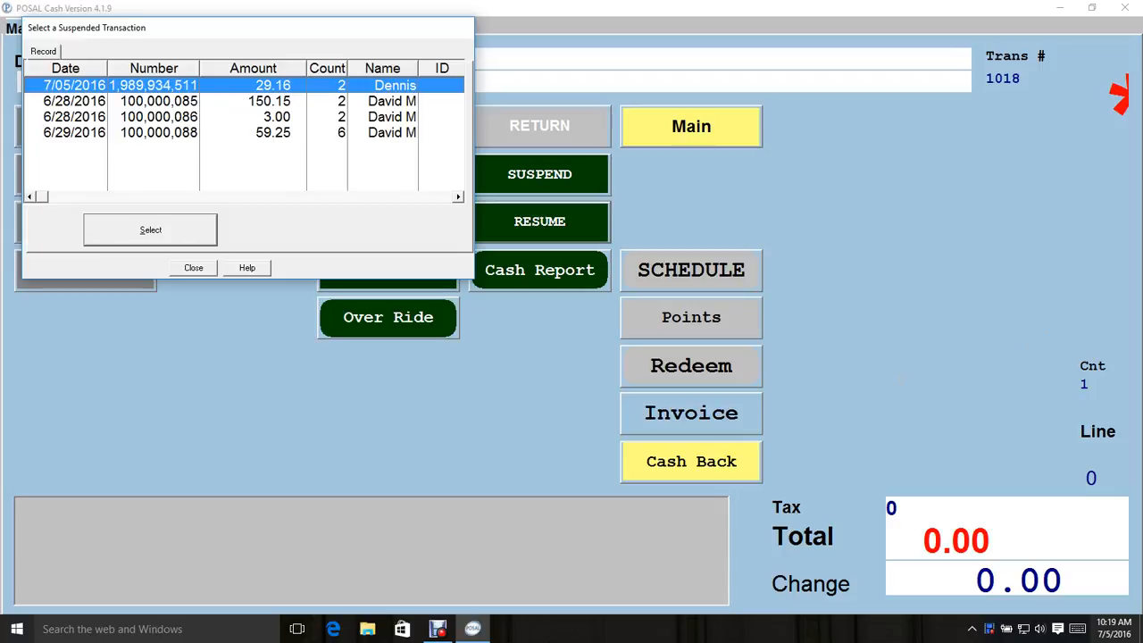
click(150, 230)
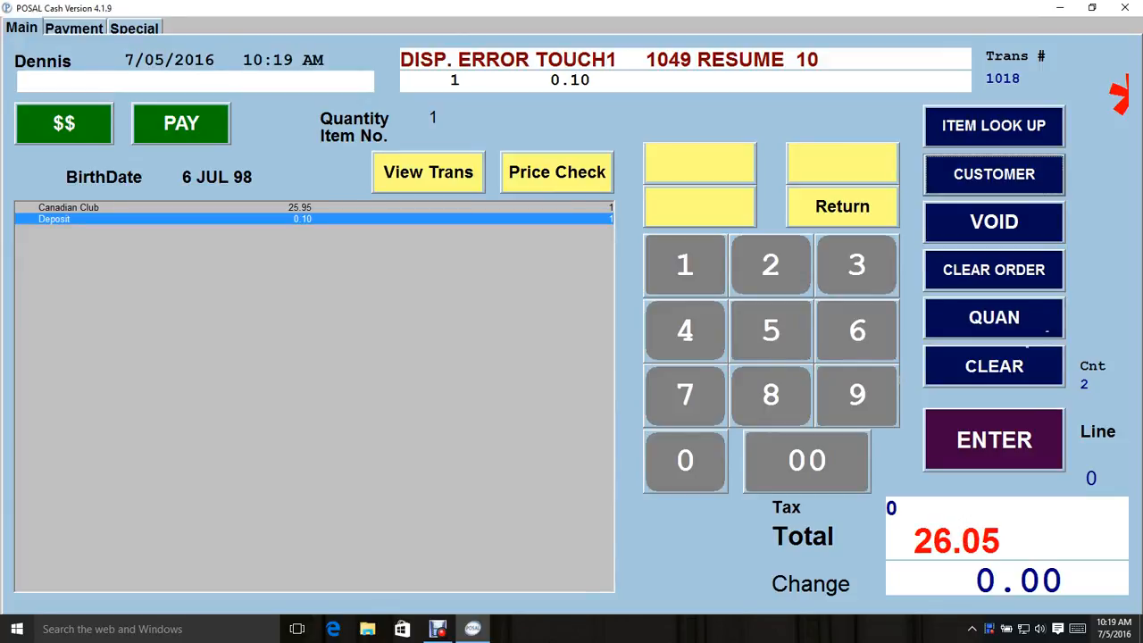
Override the price of the Canadian Club item in the resumed sale to 22.00.
click(178, 207)
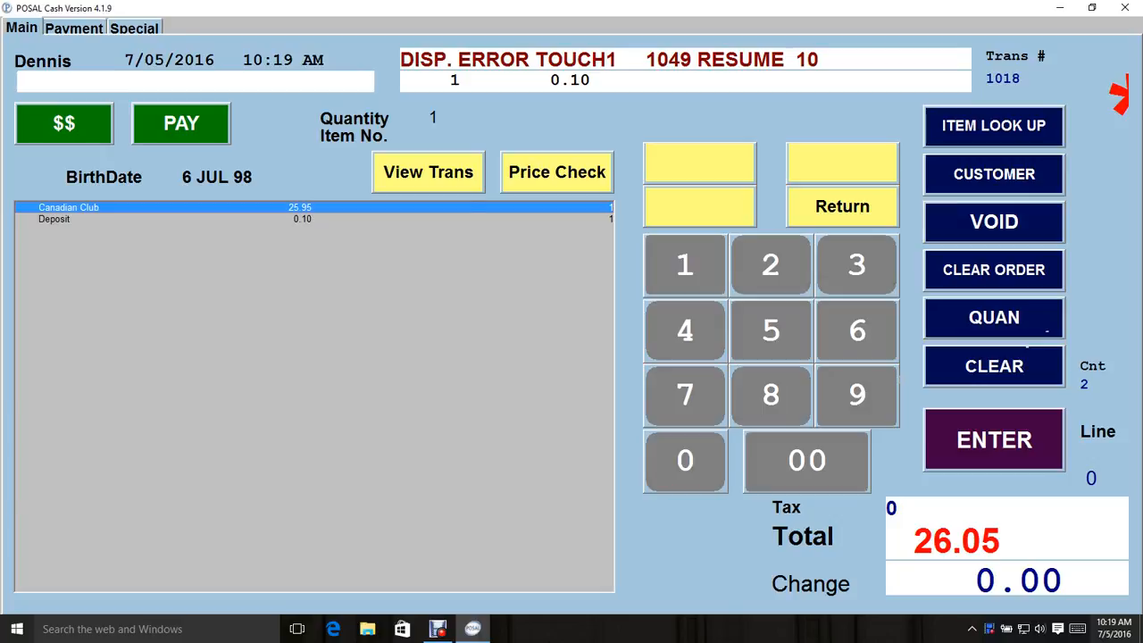
click(134, 29)
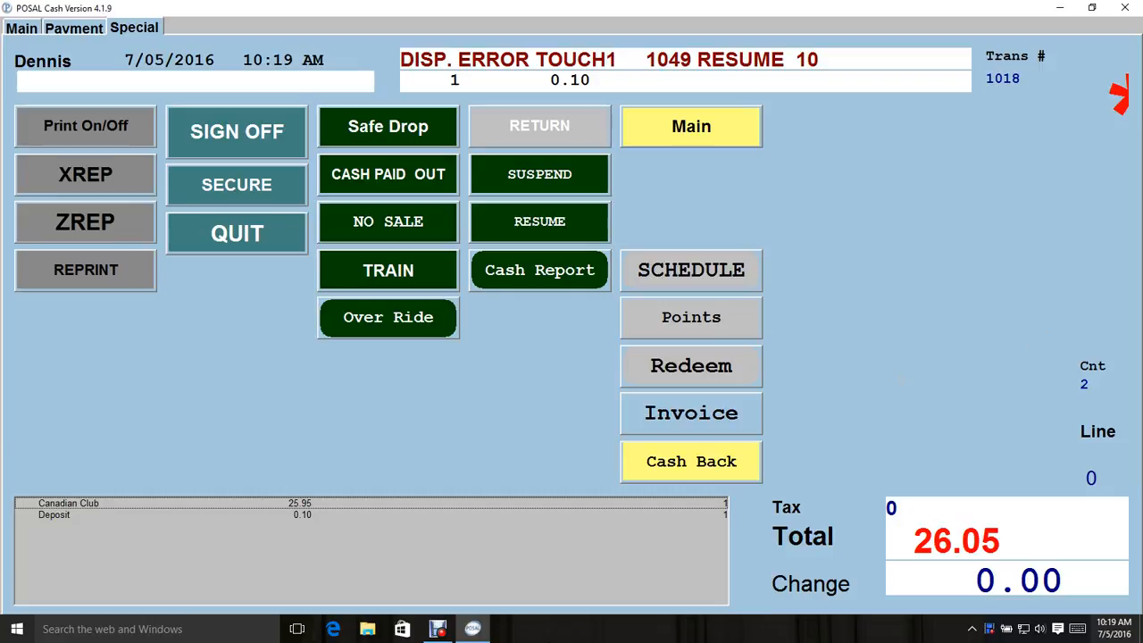
click(372, 503)
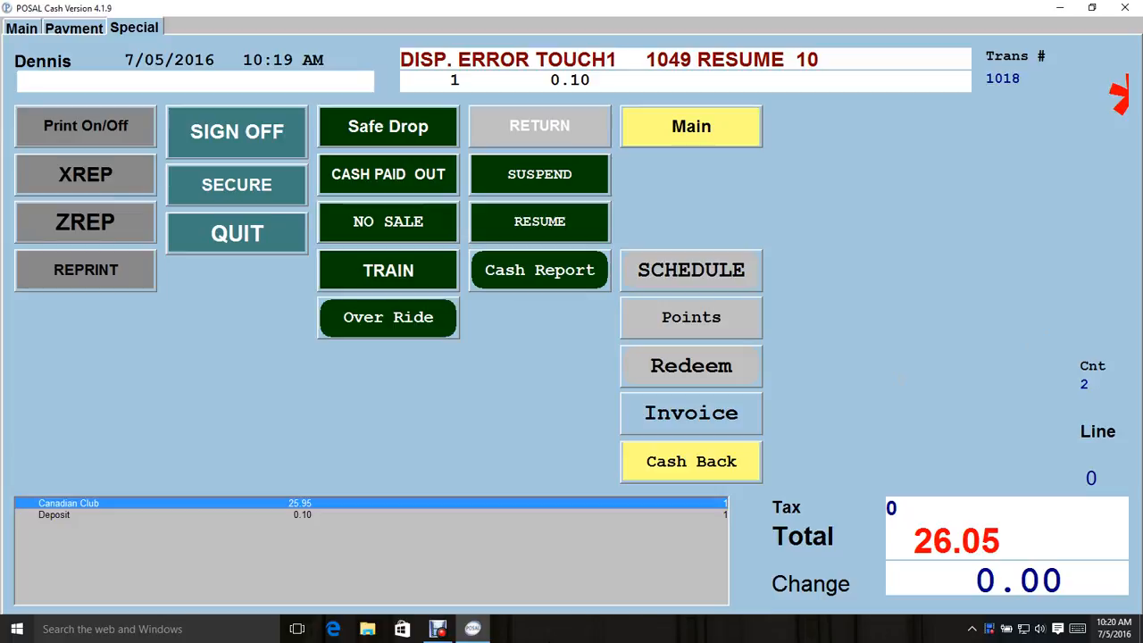
click(389, 317)
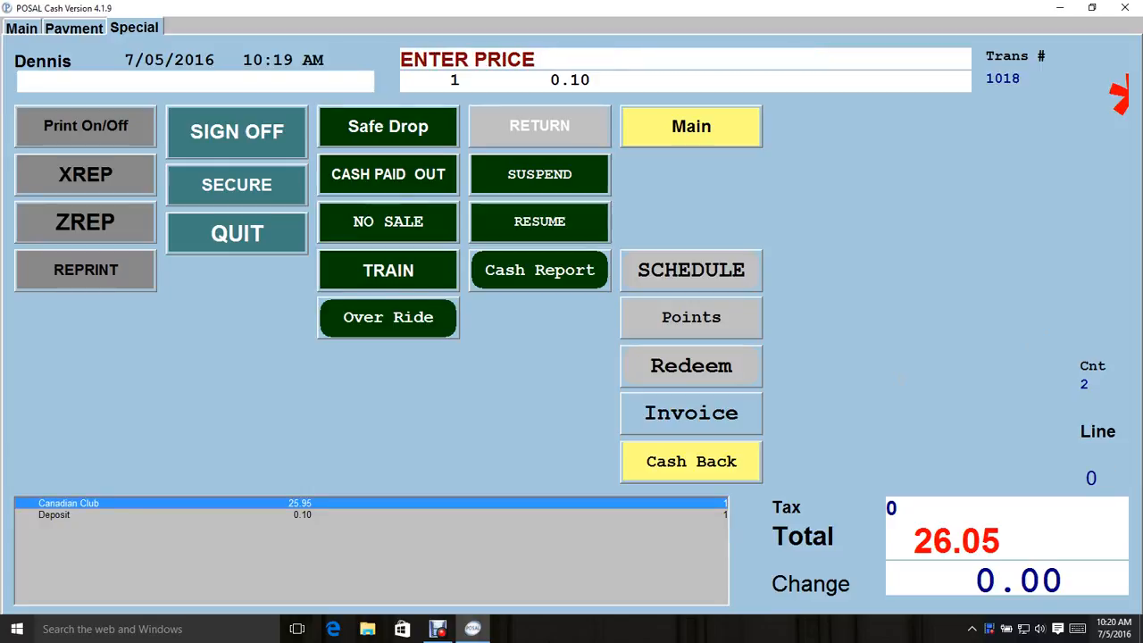
text(2200)
key(Return)
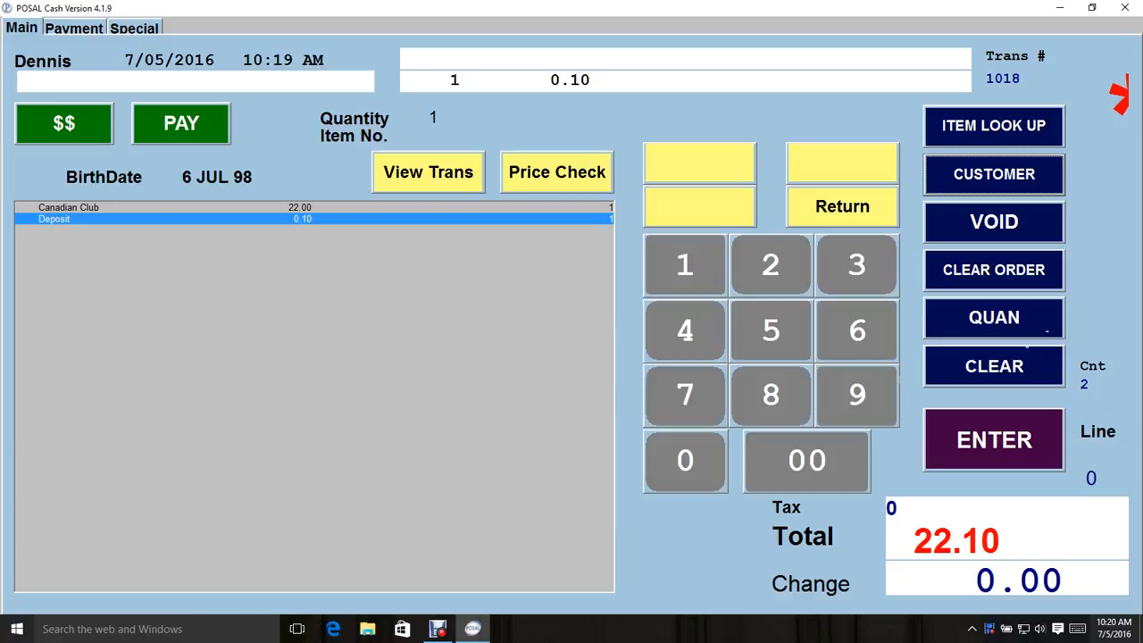
Toggle the receipt printer on and back off, and complete the sale by paying the full amount.
click(134, 29)
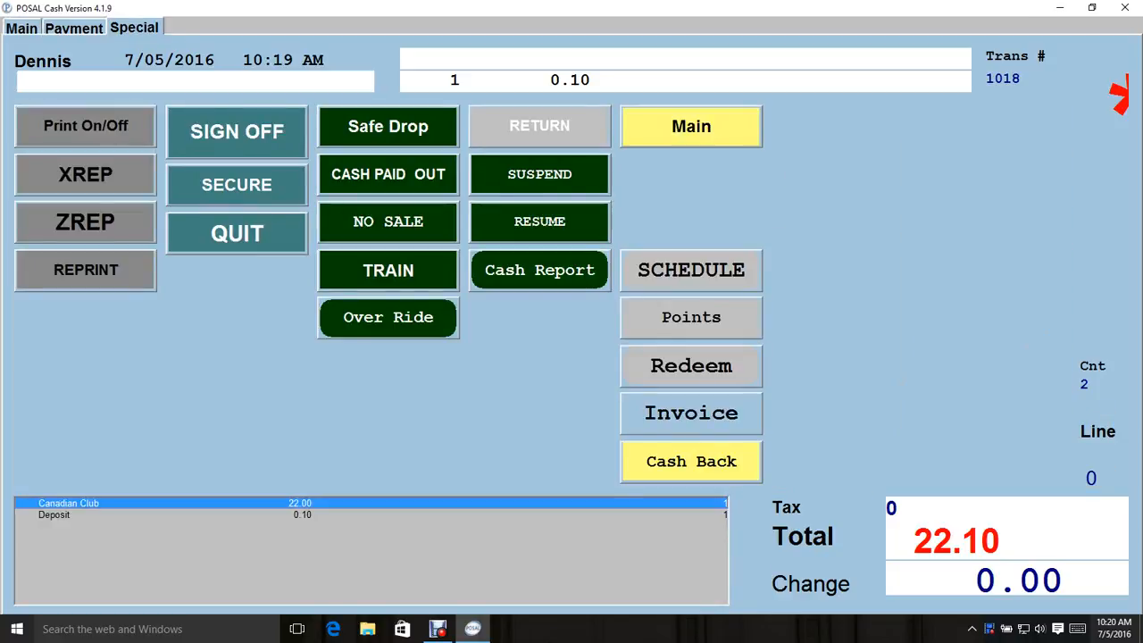
click(85, 124)
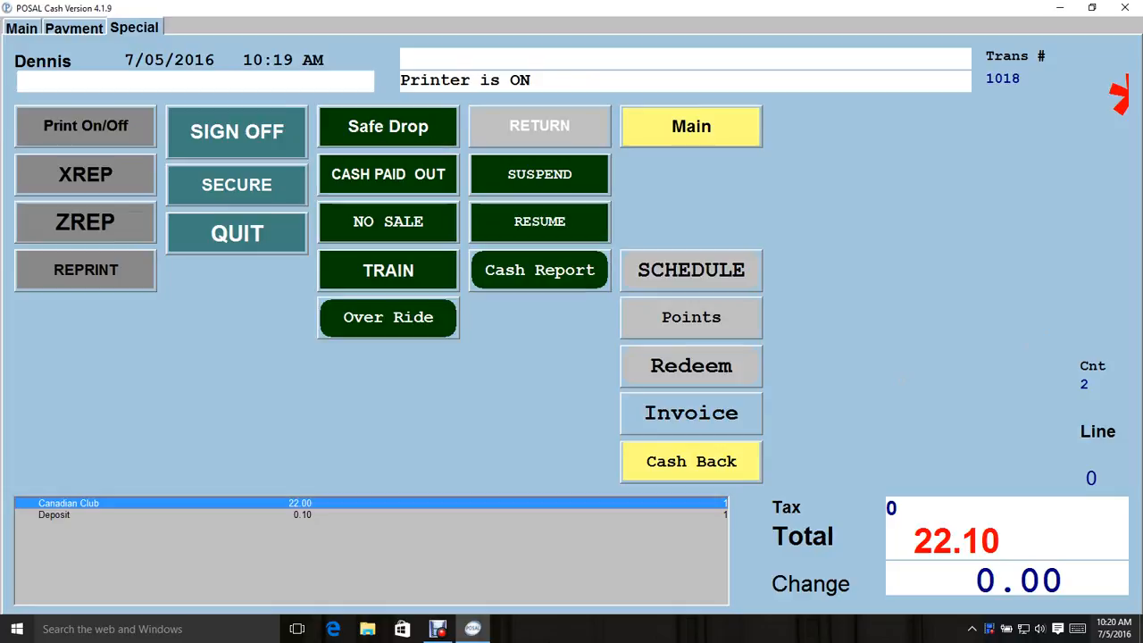
click(85, 125)
click(74, 28)
click(63, 124)
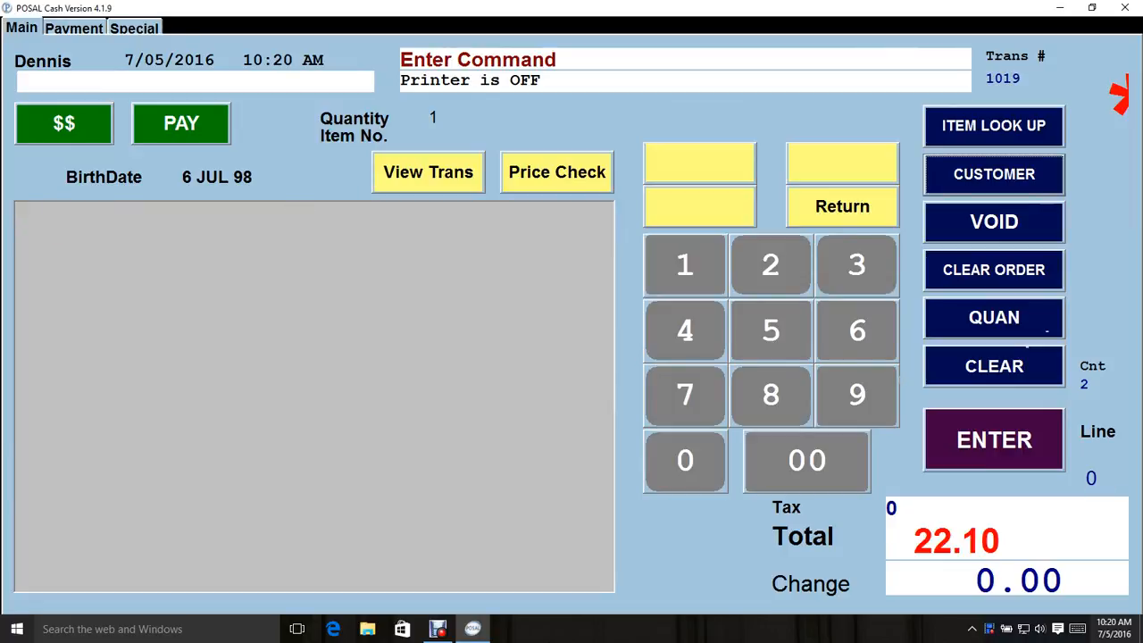
Record a safe drop of 50.00.
click(134, 29)
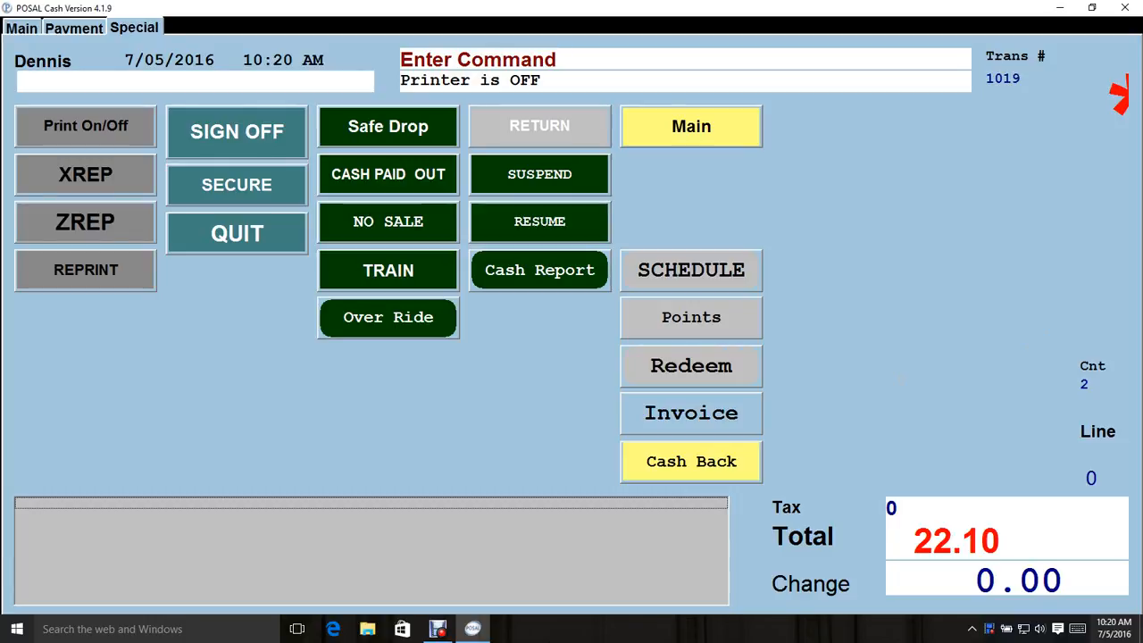
text(5000)
click(388, 127)
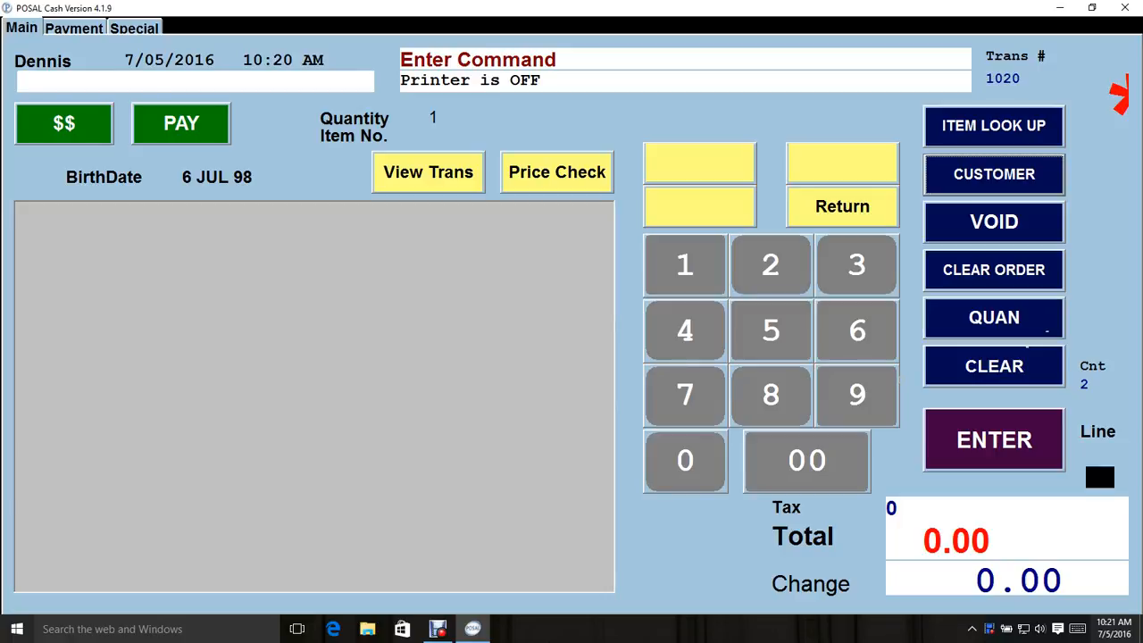
Record a cash paid out of 50.00 with the description PAY FOR ICE and finalize it in cash.
click(134, 28)
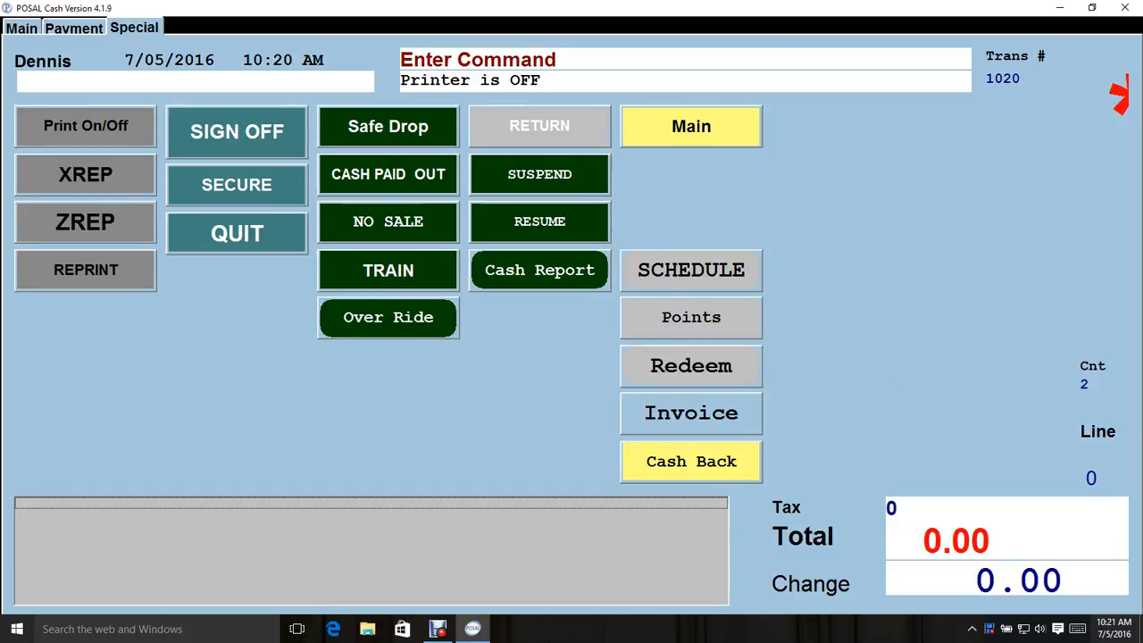
click(387, 173)
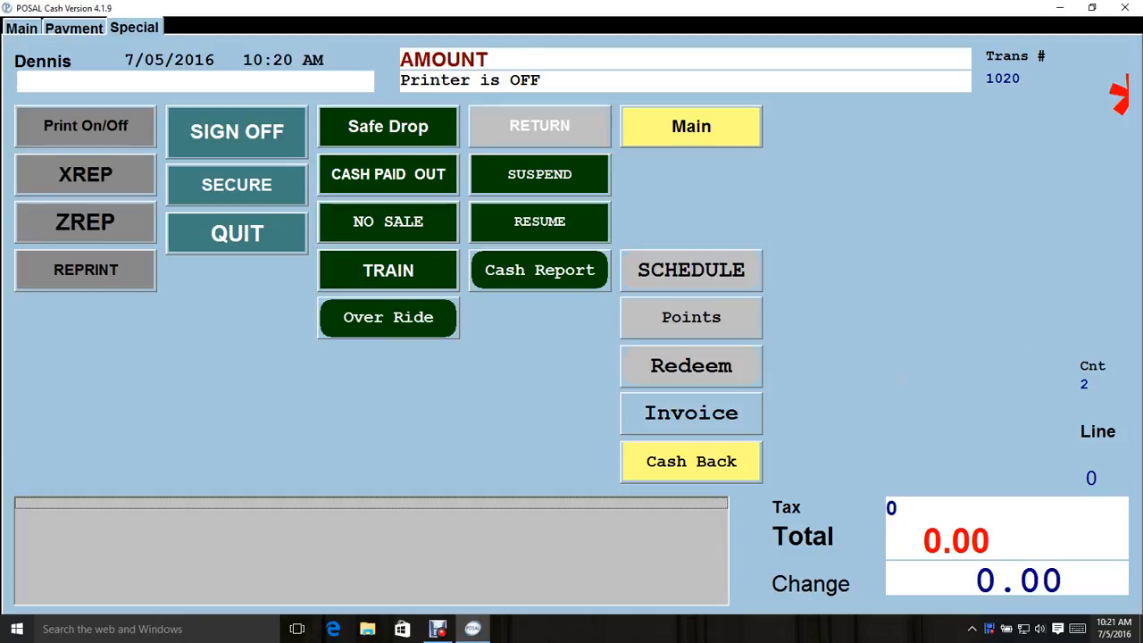
text(5000)
key(Return)
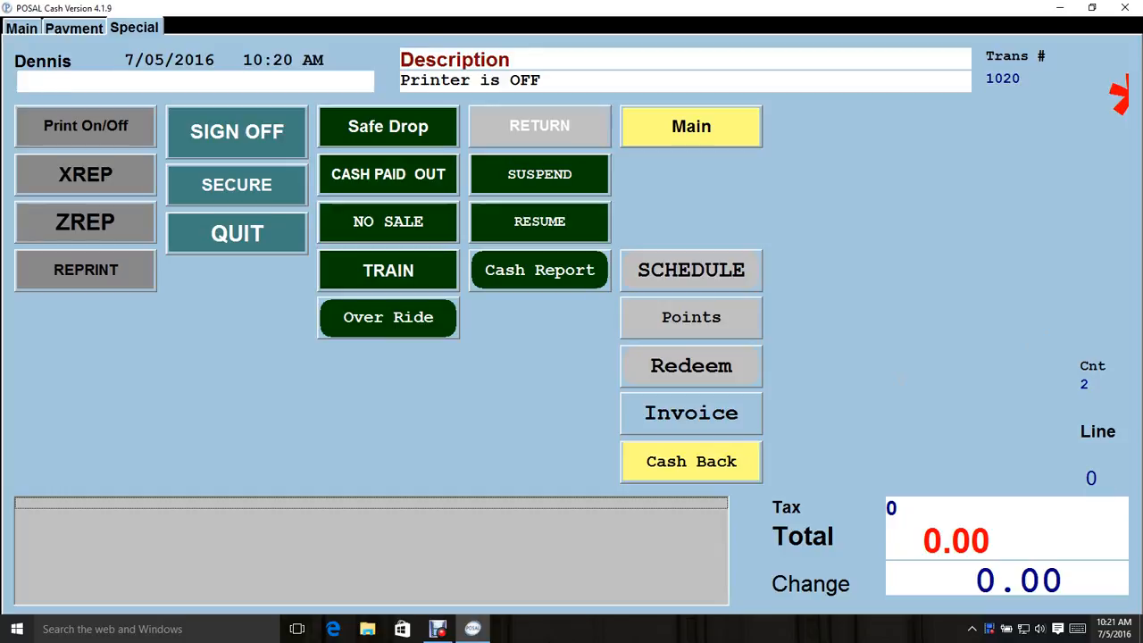
text(PAY FOR ICE)
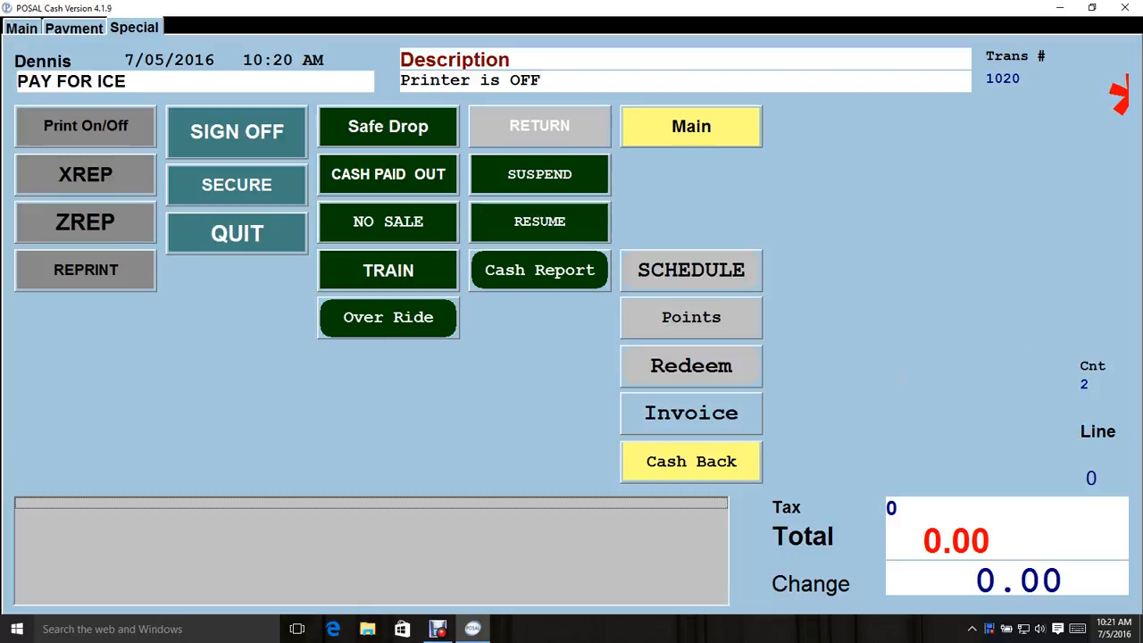
key(Return)
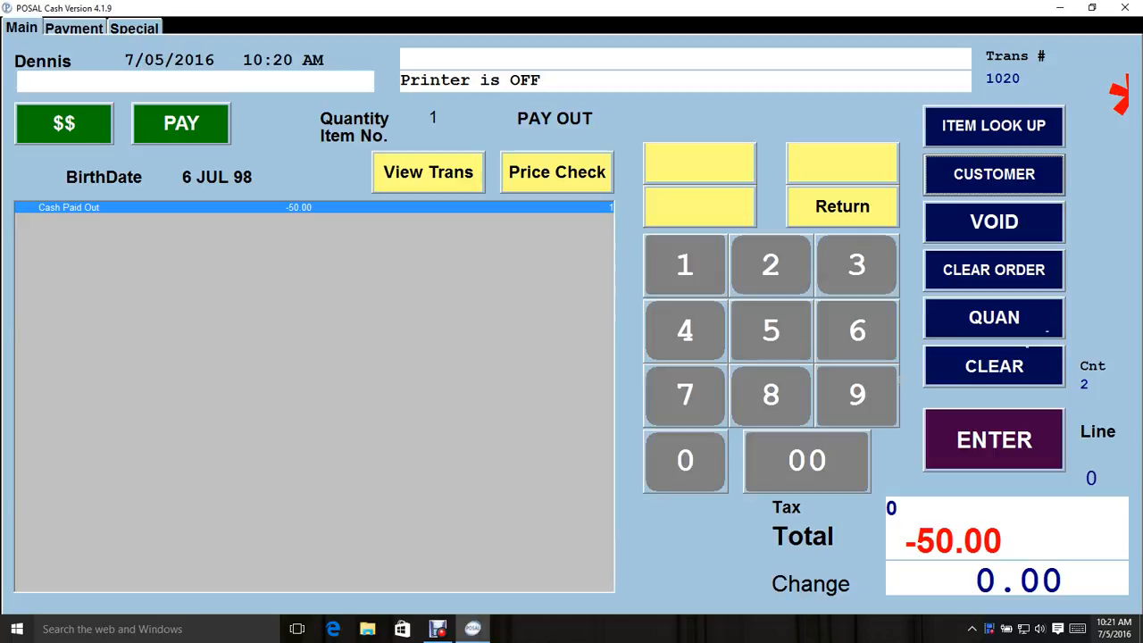
click(64, 123)
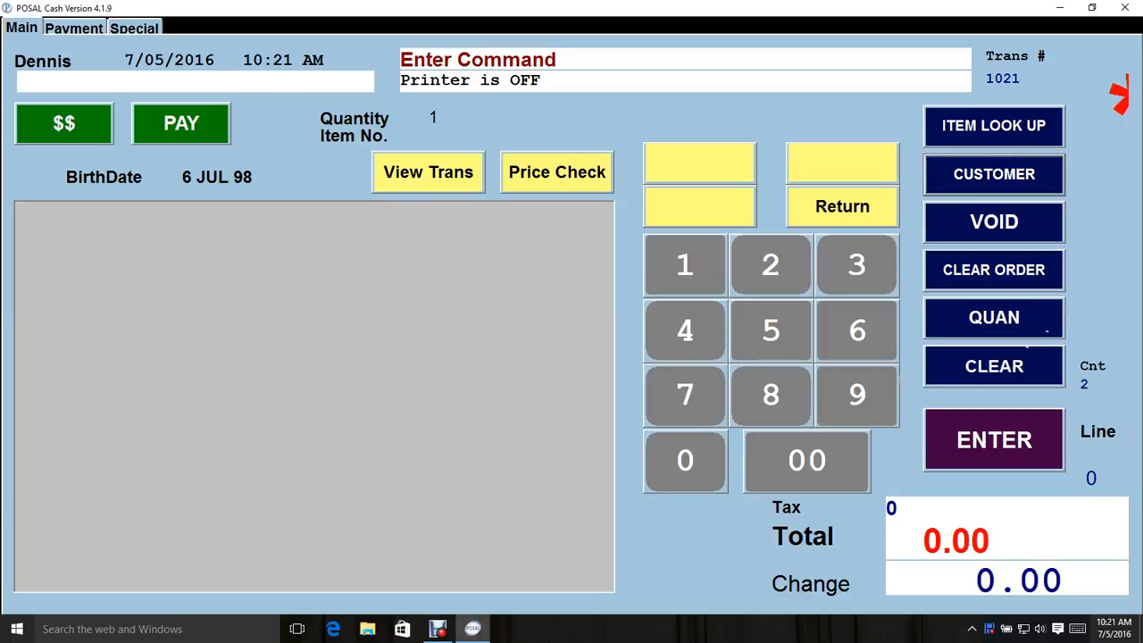
Record a No Sale transaction.
click(134, 29)
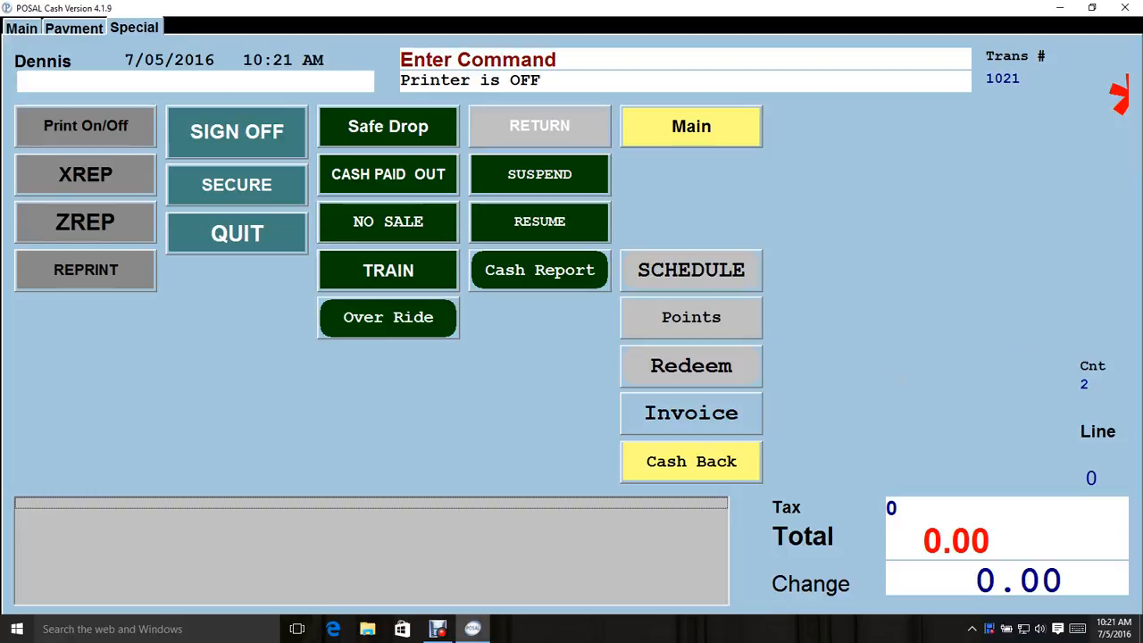
click(389, 222)
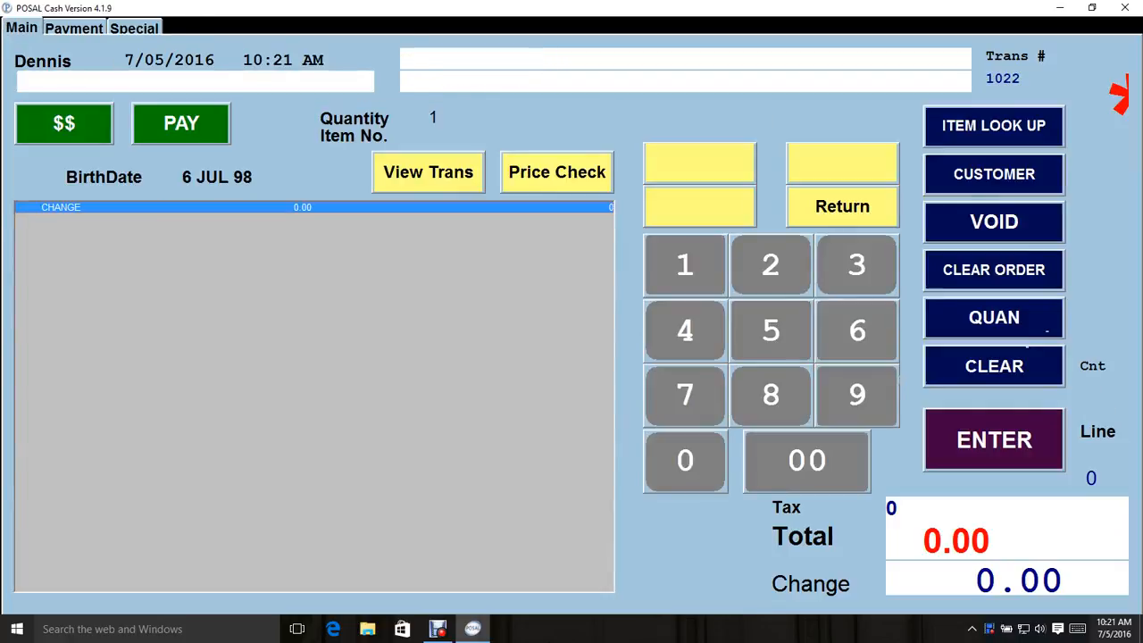